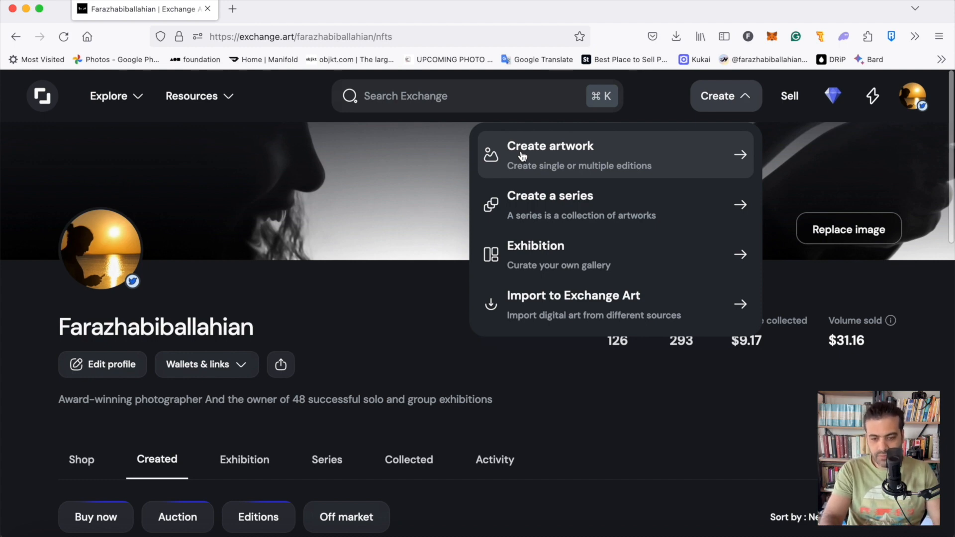
Start creating a new artwork on the Solana blockchain with multiple editions.
{"action": "left_click", "coordinate": [549, 150]}
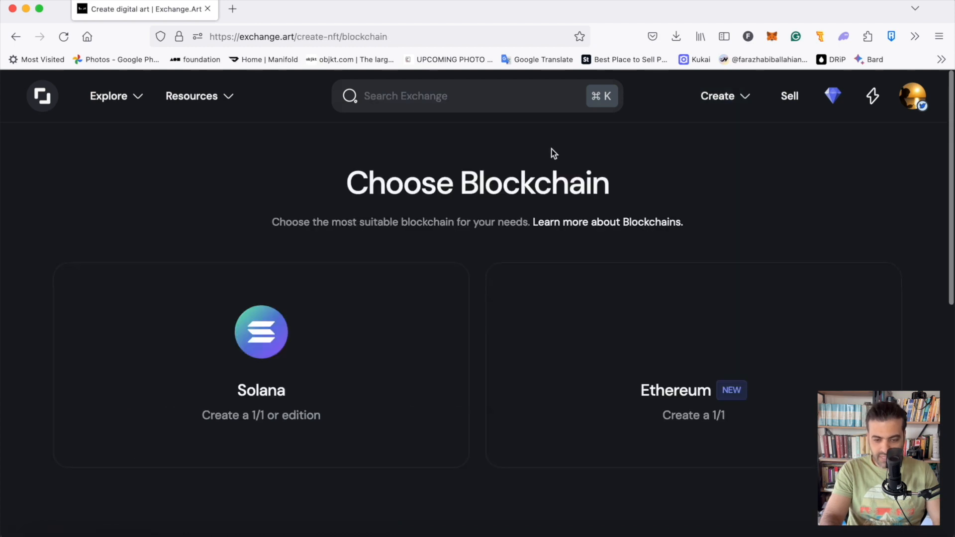
{"action": "left_click", "coordinate": [314, 346]}
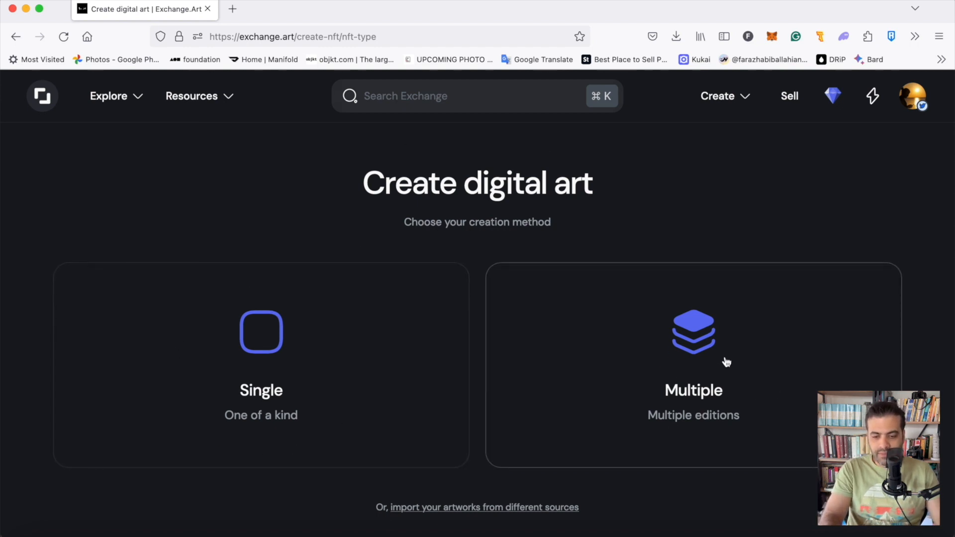
{"action": "left_click", "coordinate": [690, 347]}
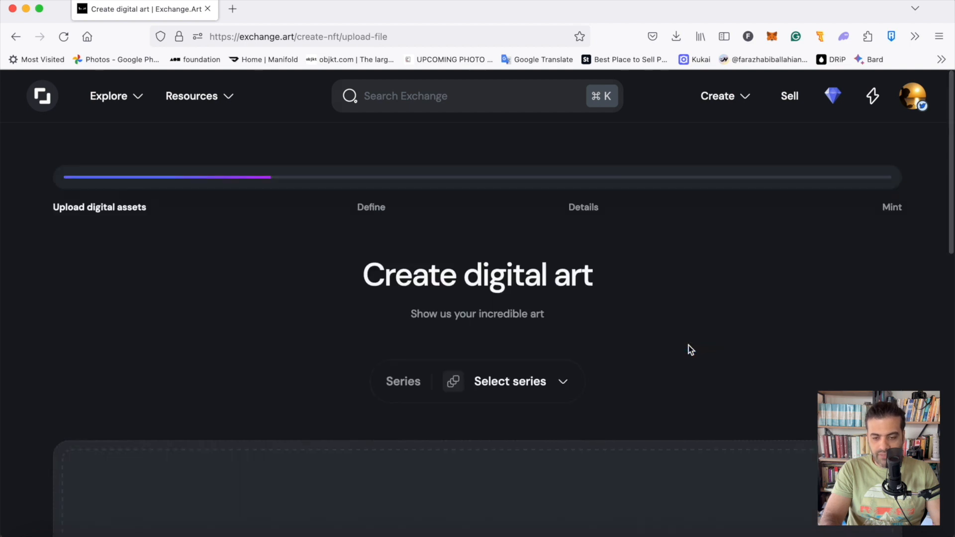
Assign the new artwork to the Emotion Frames series.
{"action": "scroll", "coordinate": [565, 386], "scroll_direction": "down", "scroll_amount": 7}
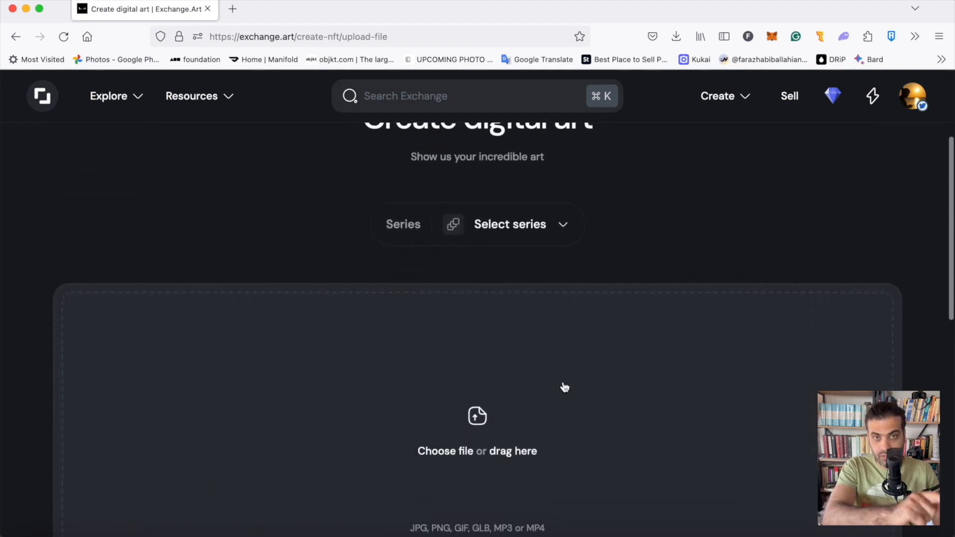
{"action": "scroll", "coordinate": [564, 386], "scroll_direction": "up", "scroll_amount": 7}
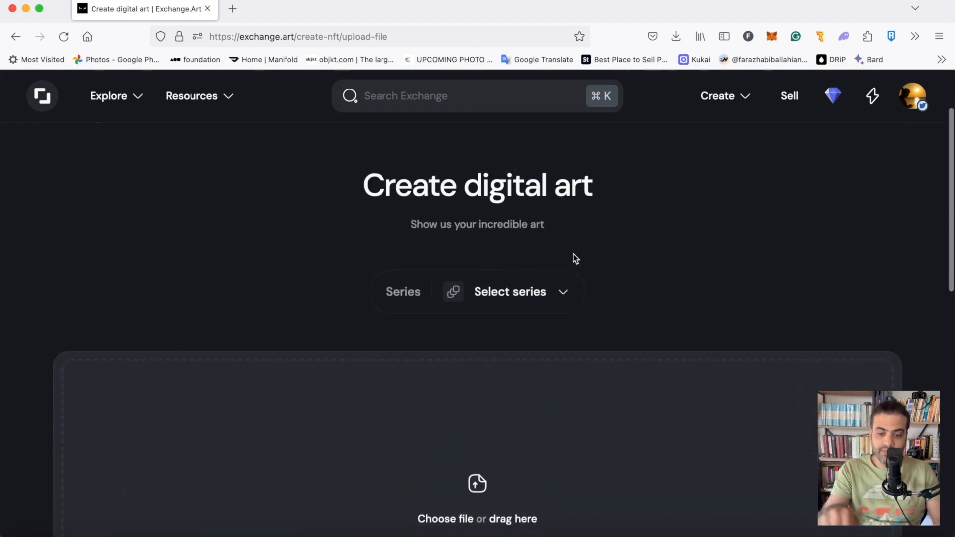
{"action": "left_click", "coordinate": [537, 300]}
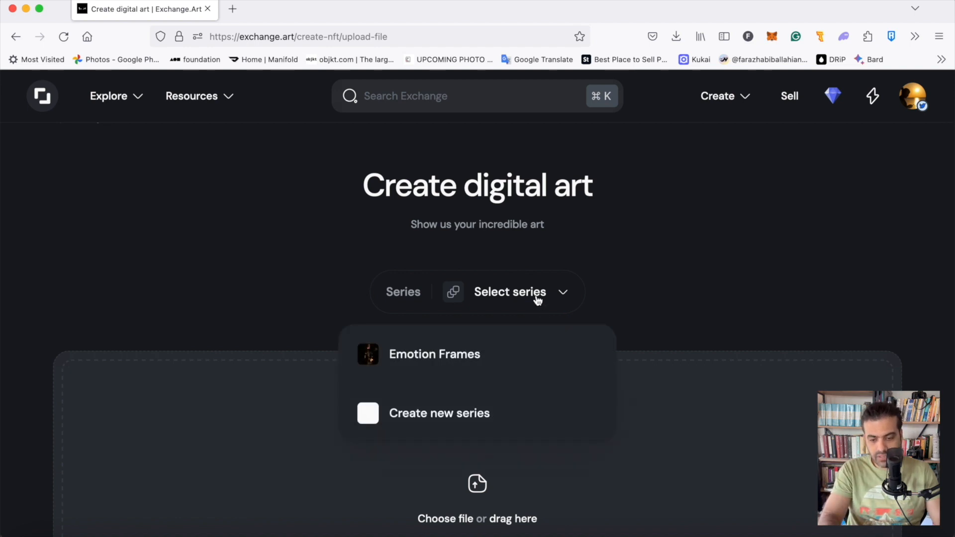
{"action": "left_click", "coordinate": [454, 354]}
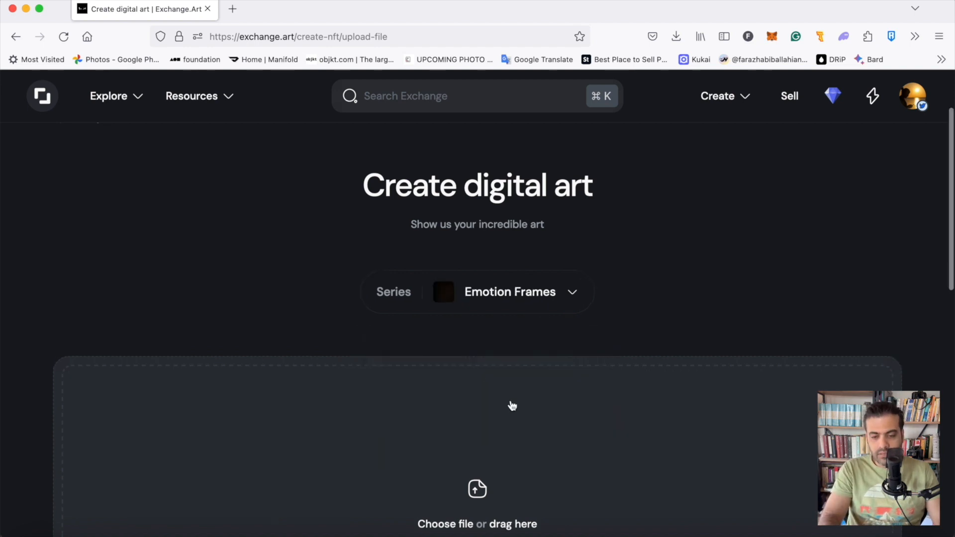
Upload the silhouette photo of the woman holding a snake and continue to the edition definition.
{"action": "scroll", "coordinate": [535, 430], "scroll_direction": "down", "scroll_amount": 1}
{"action": "scroll", "coordinate": [535, 430], "scroll_direction": "down", "scroll_amount": 3}
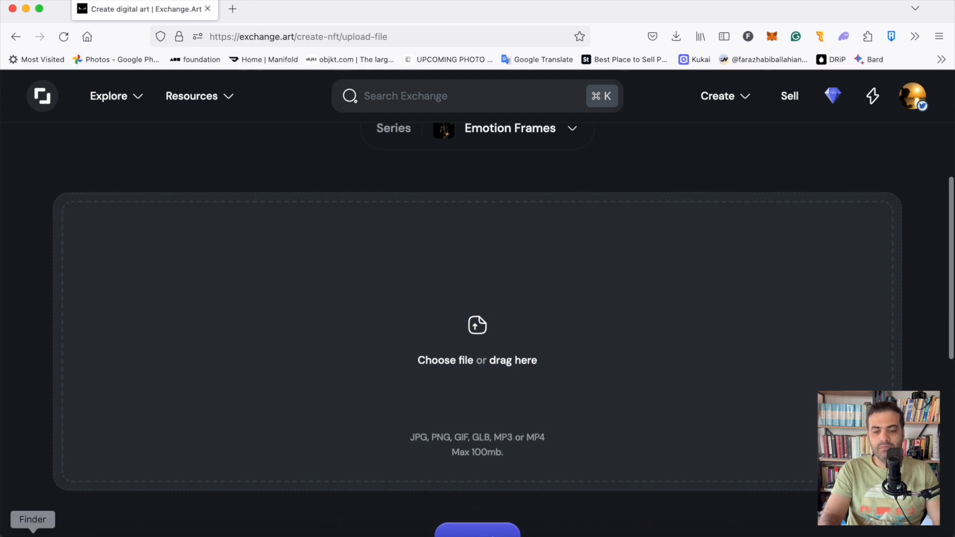
{"action": "left_click", "coordinate": [341, 380]}
{"action": "double_click", "coordinate": [276, 86]}
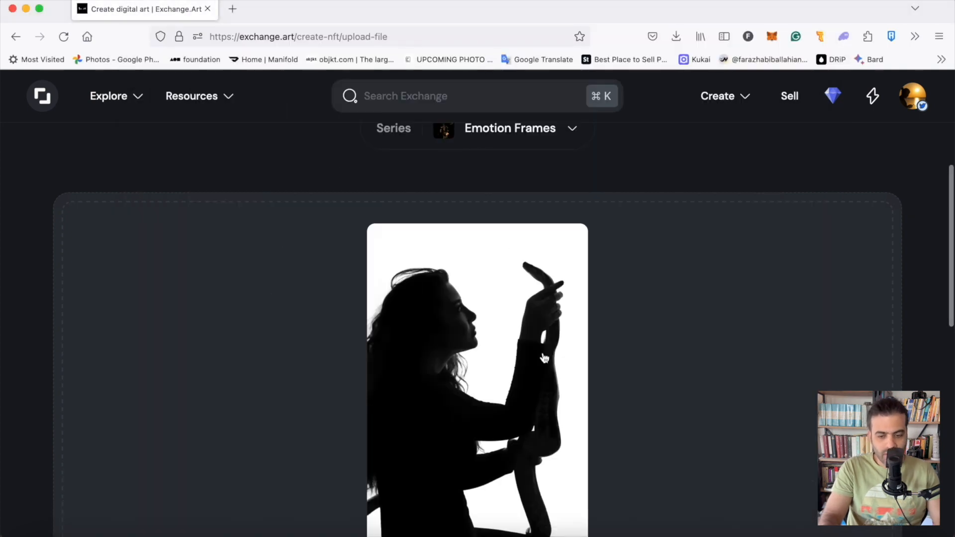
{"action": "scroll", "coordinate": [544, 358], "scroll_direction": "down", "scroll_amount": 5}
{"action": "scroll", "coordinate": [544, 358], "scroll_direction": "up", "scroll_amount": 2}
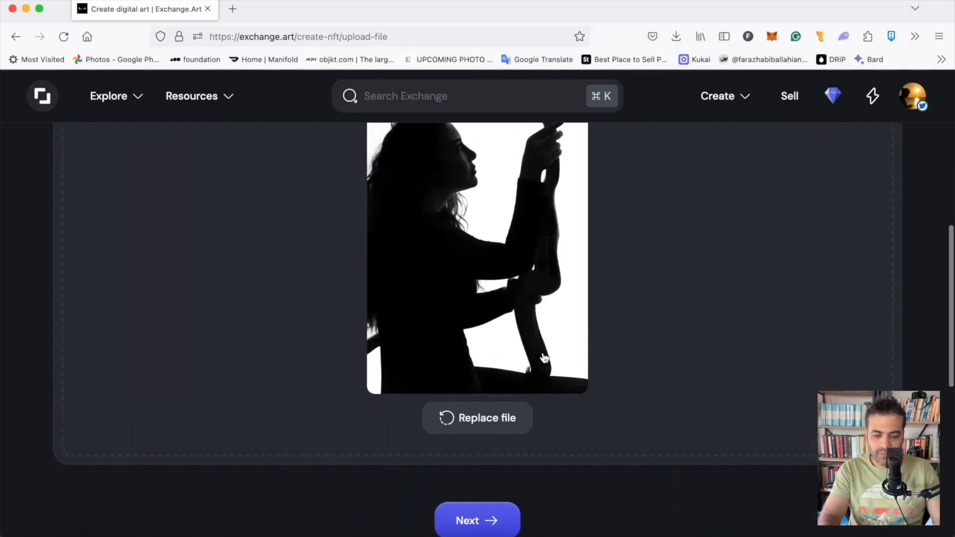
{"action": "left_click", "coordinate": [488, 517]}
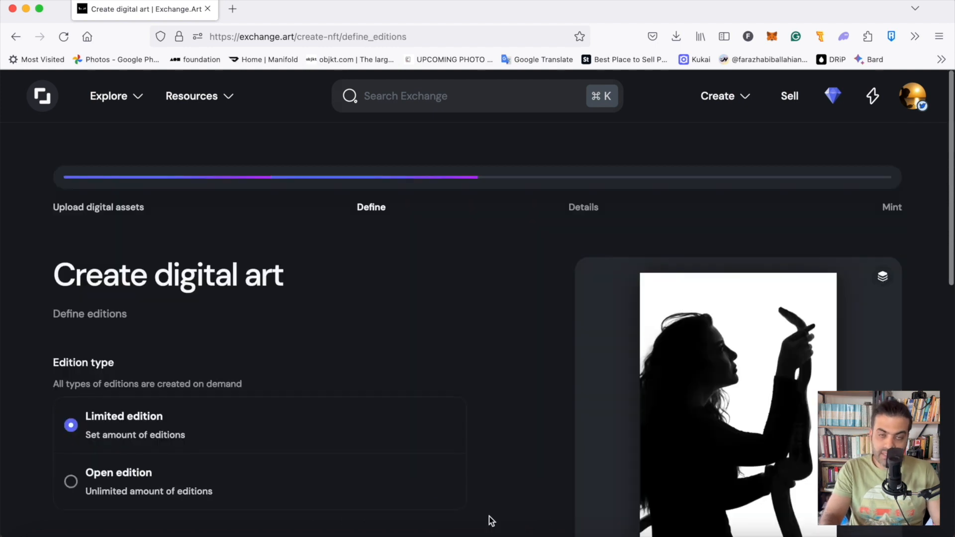
Define the artwork as a limited edition with a custom max supply of 5 and continue to the details.
{"action": "scroll", "coordinate": [197, 387], "scroll_direction": "down", "scroll_amount": 2}
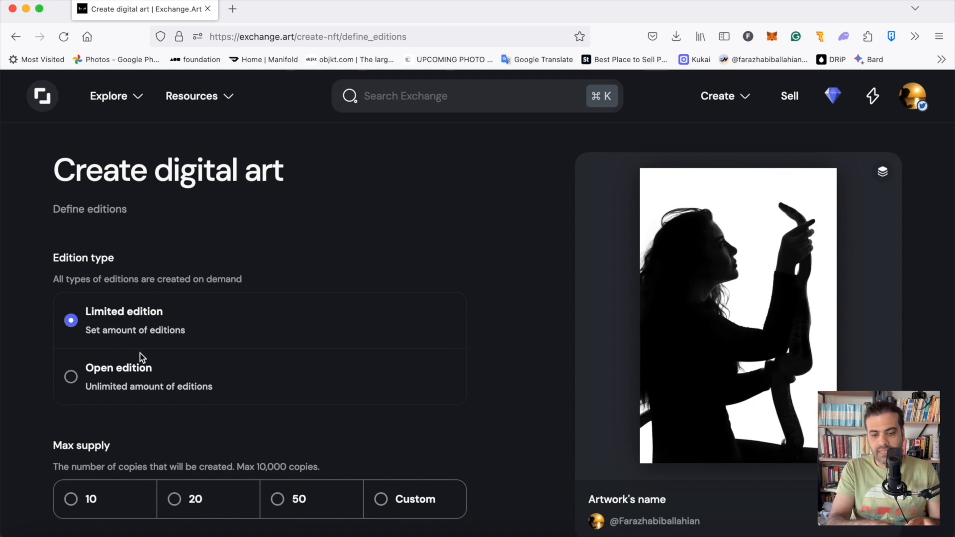
{"action": "left_click", "coordinate": [71, 377]}
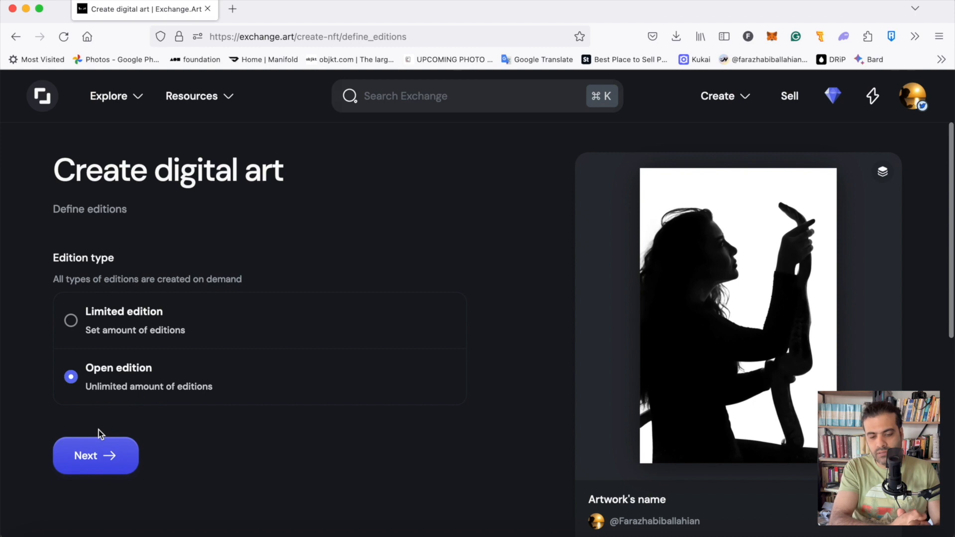
{"action": "left_click", "coordinate": [112, 316]}
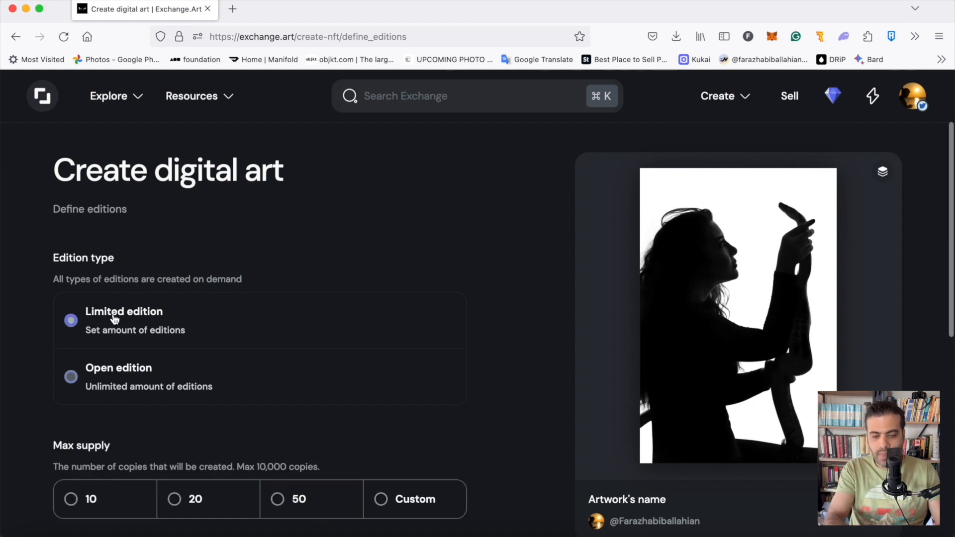
{"action": "left_click", "coordinate": [383, 503]}
{"action": "scroll", "coordinate": [384, 502], "scroll_direction": "down", "scroll_amount": 3}
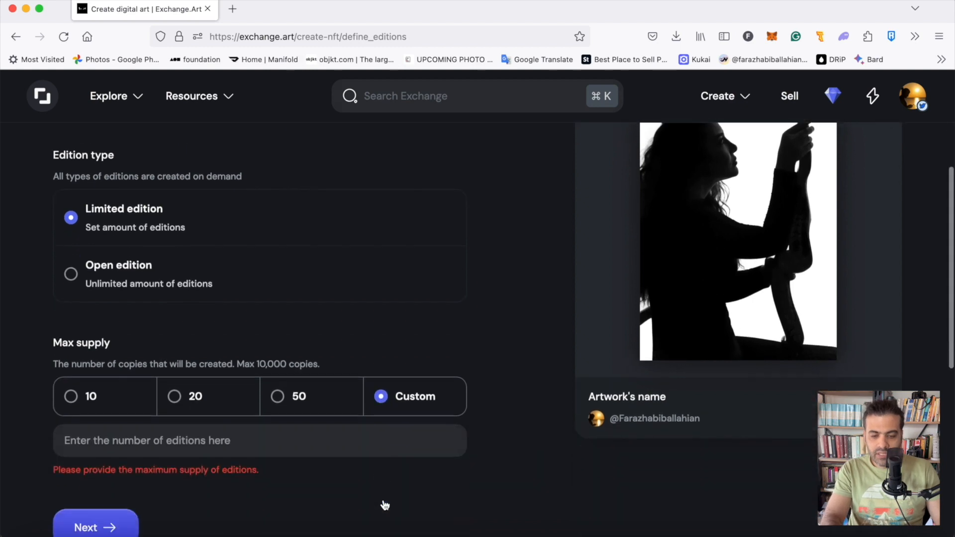
{"action": "left_click", "coordinate": [313, 444]}
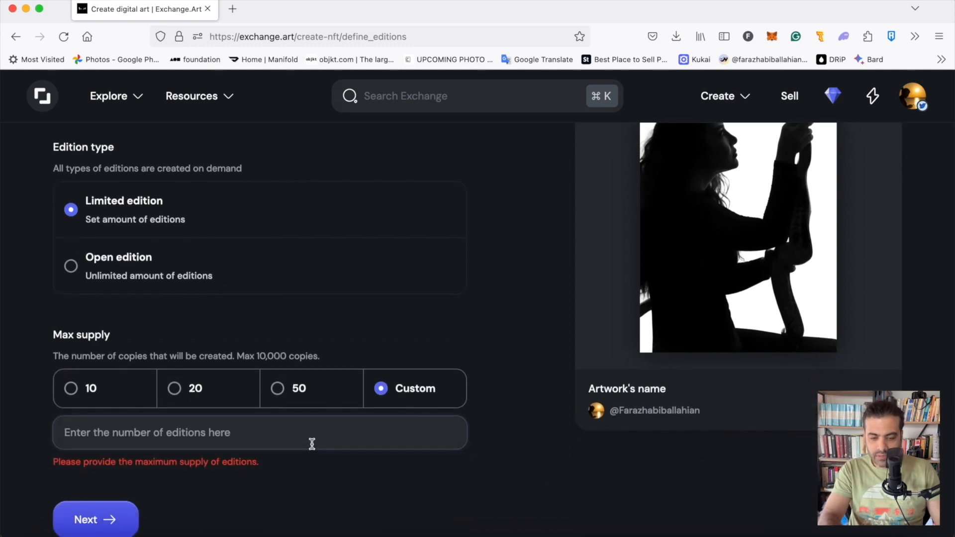
{"action": "type", "text": "5"}
{"action": "left_click", "coordinate": [229, 454]}
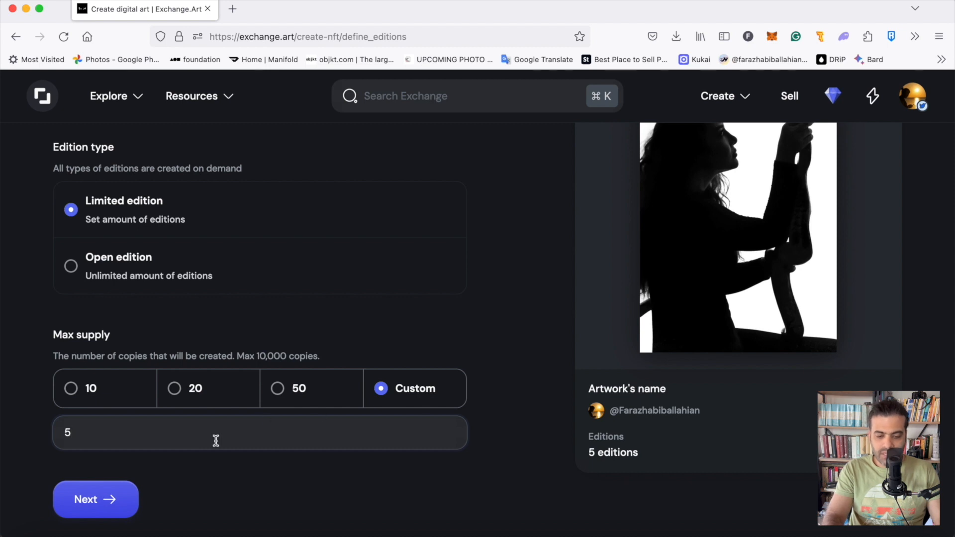
{"action": "left_click", "coordinate": [107, 501]}
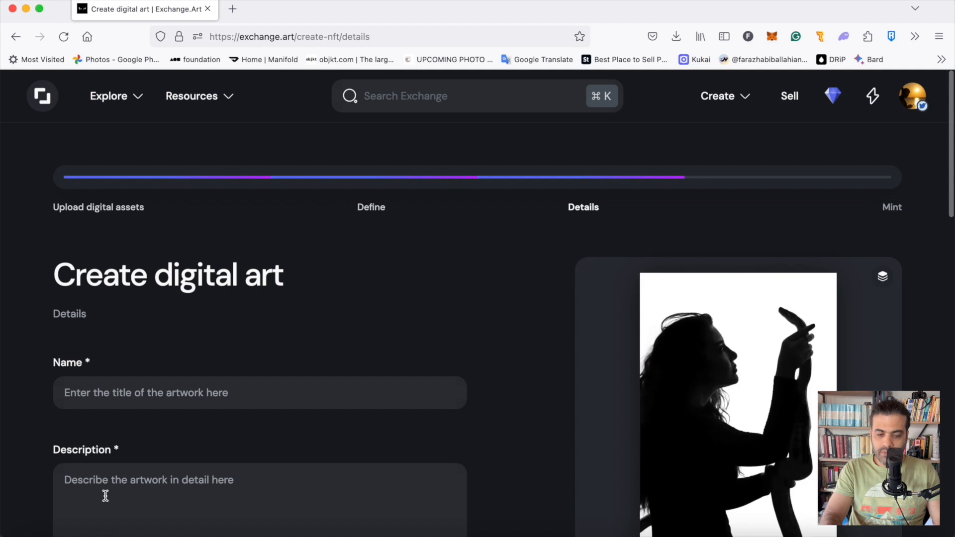
Fill in the description beginning "In the captivating photograph titled" and name the artwork "Enigmatic Embrace", reusing the title from the description.
{"action": "scroll", "coordinate": [255, 410], "scroll_direction": "down", "scroll_amount": 2}
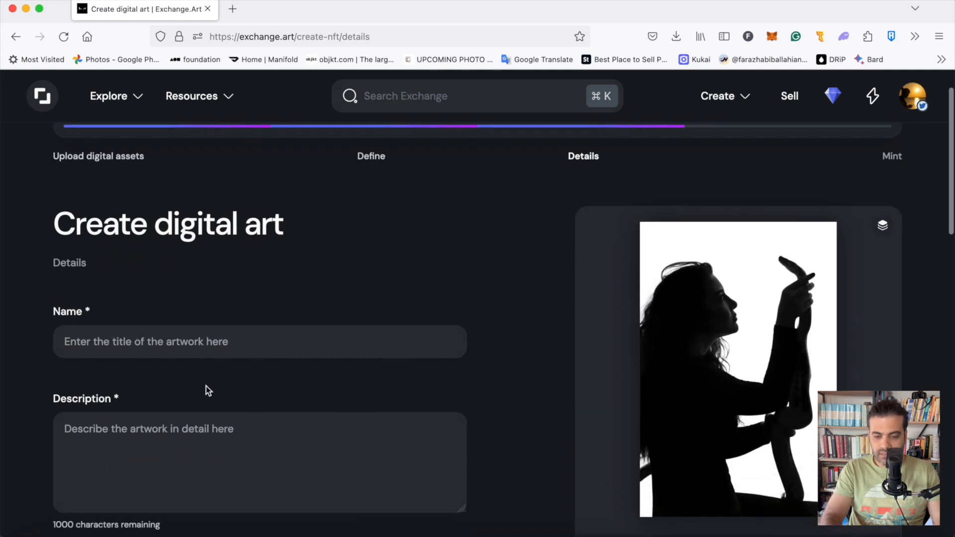
{"action": "left_click", "coordinate": [226, 421]}
{"action": "type", "text": "In the captivating photograph titled \"Enigmatic Embrace,\" the poignant meeting of a girl's gaze and the enigmatic allure of the snake she cradles forms a hauntingly beautiful tableau of mystery and connection."}
{"action": "left_click_drag", "start_coordinate": [244, 428], "coordinate": [336, 428]}
{"action": "key", "text": "super+c"}
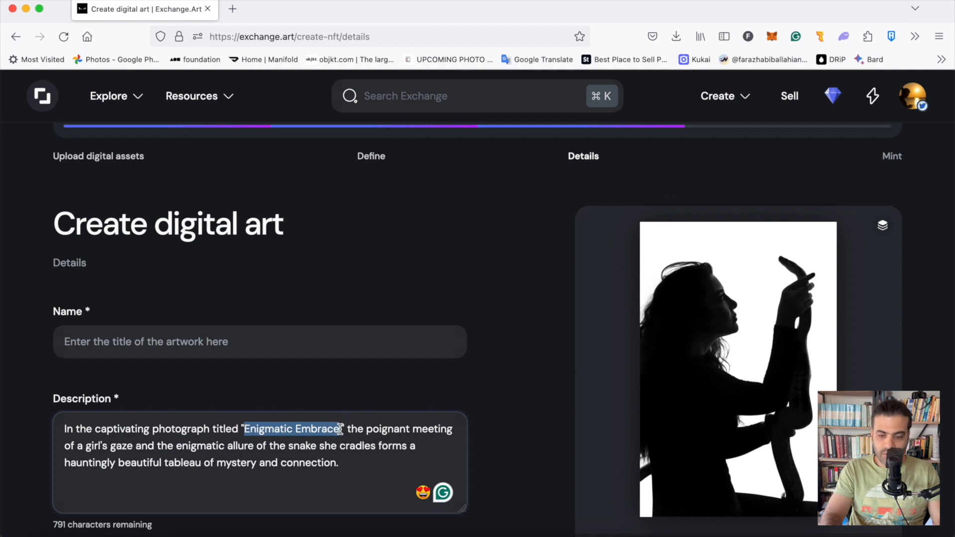
{"action": "left_click", "coordinate": [264, 352]}
{"action": "key", "text": "super+v"}
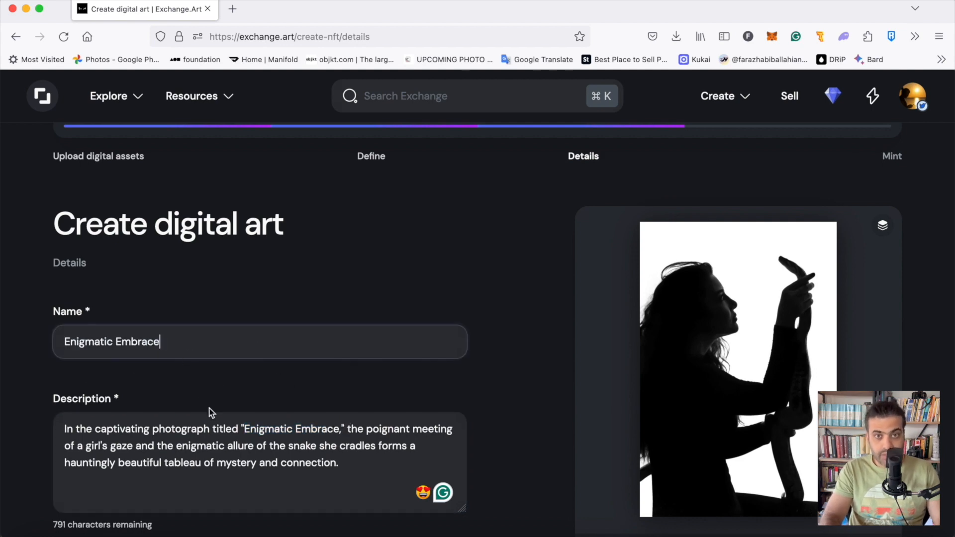
Set the royalties to 10% and fill in the suggested wallet address as the royalty recipient.
{"action": "scroll", "coordinate": [209, 412], "scroll_direction": "down", "scroll_amount": 2}
{"action": "scroll", "coordinate": [208, 412], "scroll_direction": "down", "scroll_amount": 3}
{"action": "left_click", "coordinate": [178, 491]}
{"action": "scroll", "coordinate": [178, 484], "scroll_direction": "down", "scroll_amount": 3}
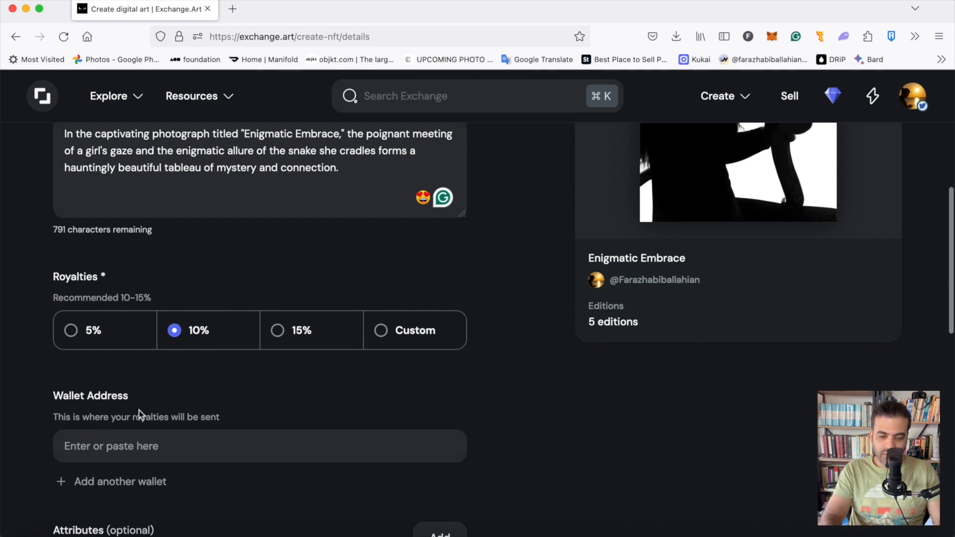
{"action": "left_click", "coordinate": [121, 442]}
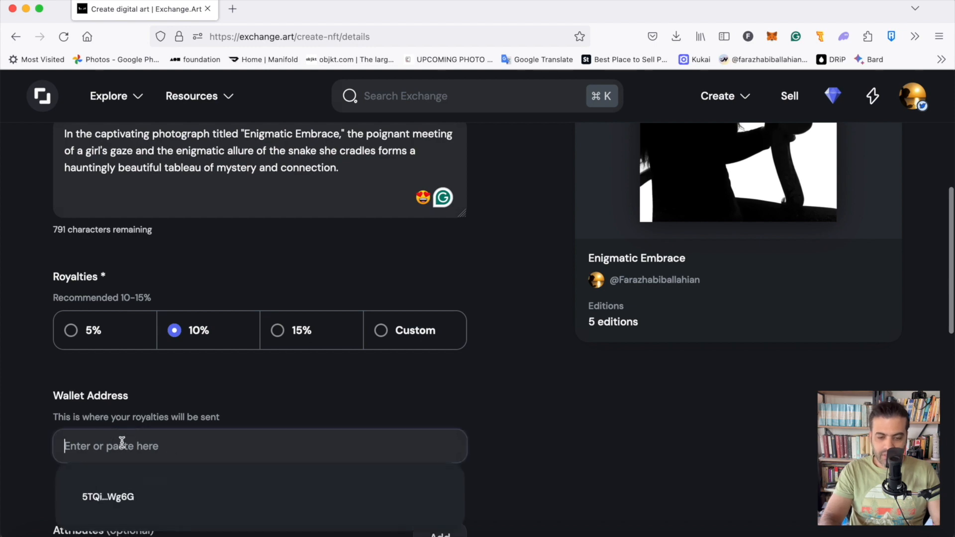
{"action": "scroll", "coordinate": [122, 441], "scroll_direction": "down", "scroll_amount": 2}
{"action": "left_click", "coordinate": [97, 419]}
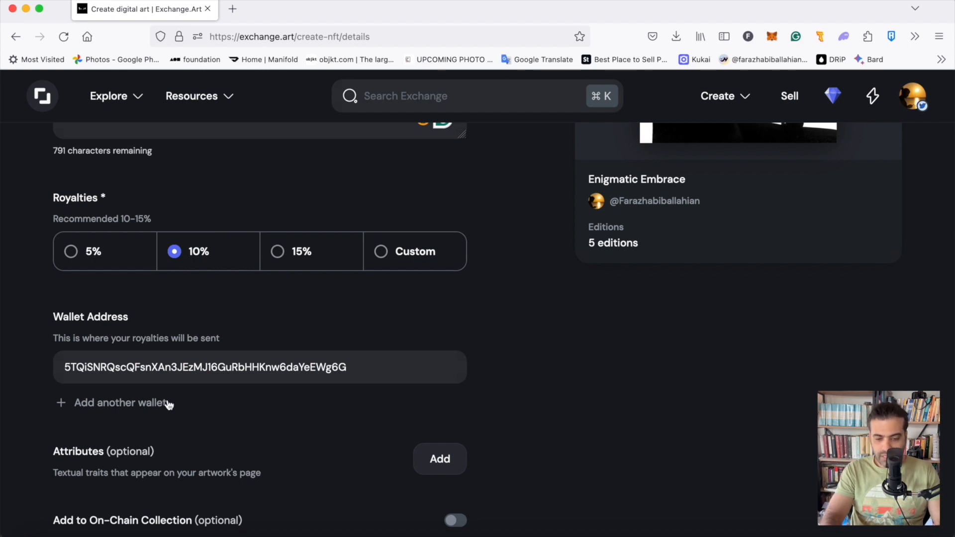
Check the artwork's details, start minting it and connect the Phantom SOL wallet.
{"action": "scroll", "coordinate": [223, 290], "scroll_direction": "up", "scroll_amount": 1}
{"action": "scroll", "coordinate": [224, 268], "scroll_direction": "up", "scroll_amount": 6}
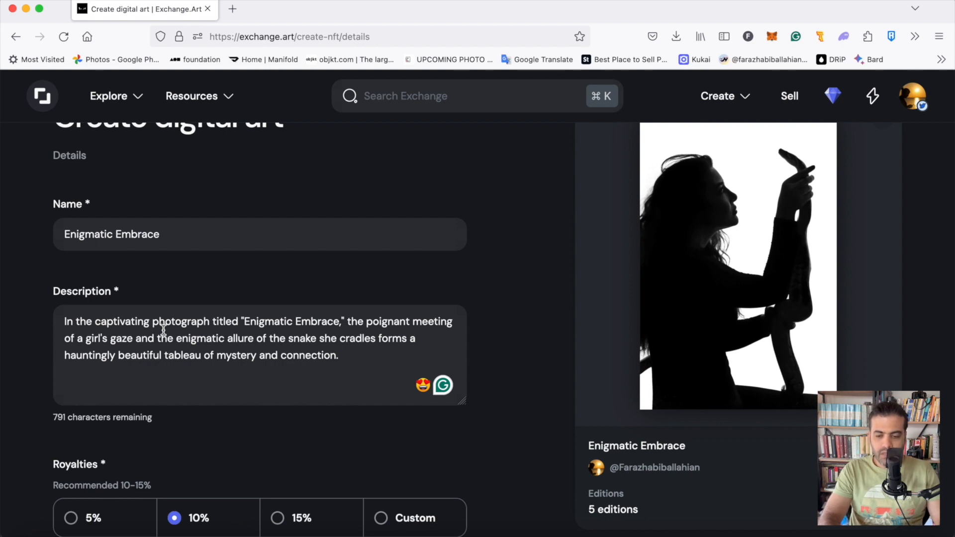
{"action": "scroll", "coordinate": [163, 329], "scroll_direction": "down", "scroll_amount": 10}
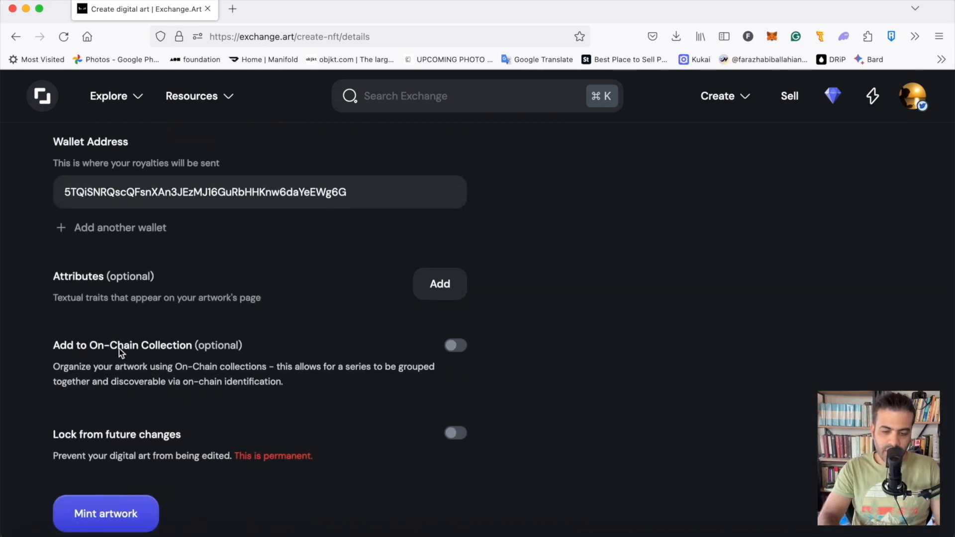
{"action": "scroll", "coordinate": [215, 396], "scroll_direction": "down", "scroll_amount": 3}
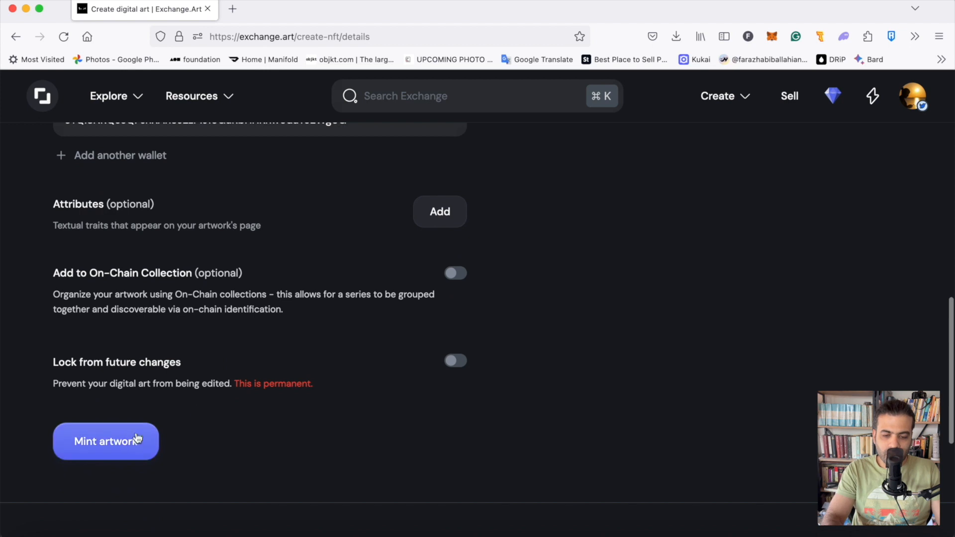
{"action": "left_click", "coordinate": [116, 447]}
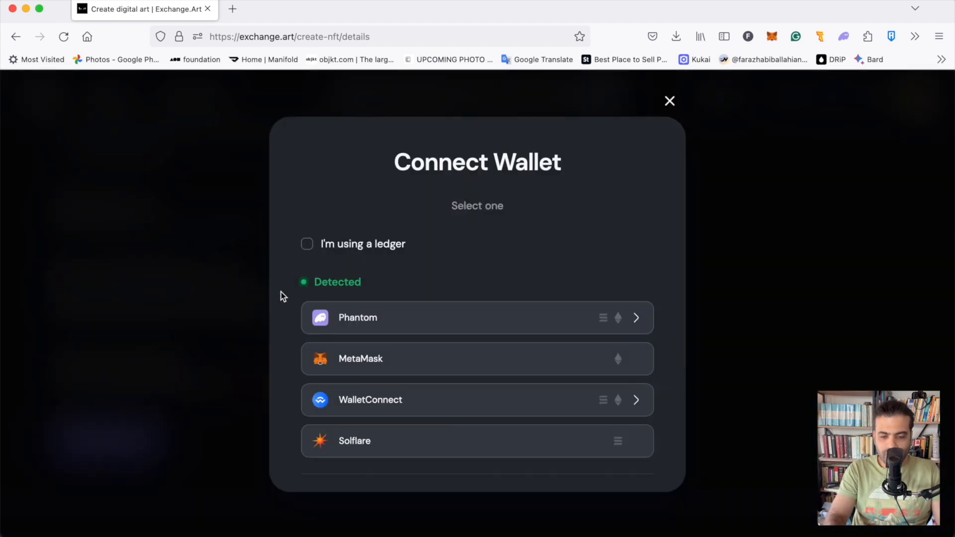
{"action": "left_click", "coordinate": [382, 332]}
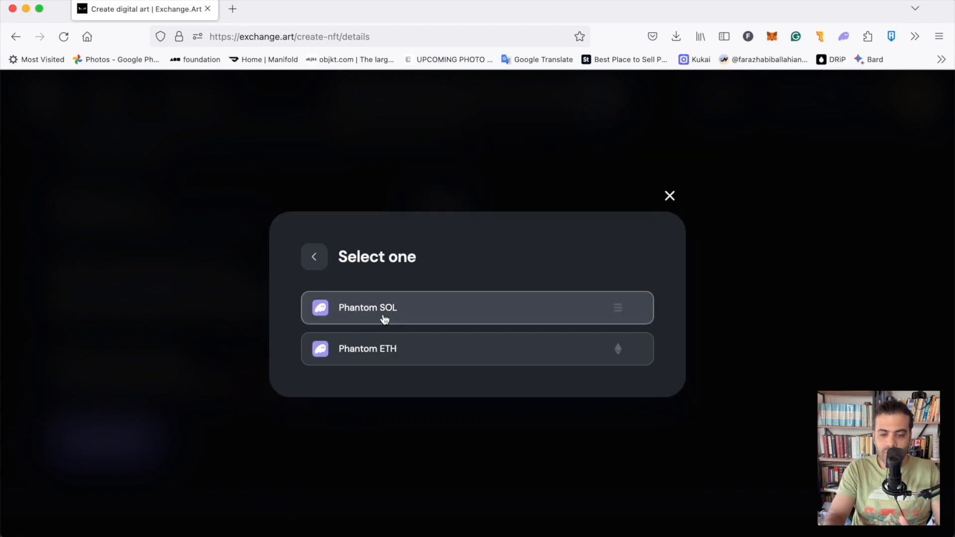
{"action": "left_click", "coordinate": [387, 309]}
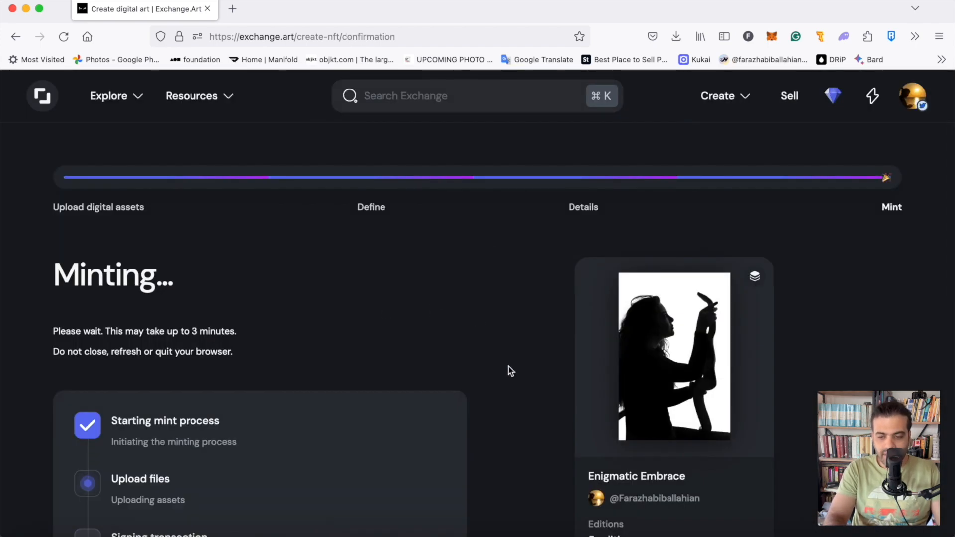
Follow the minting progress and approve the mint transaction in the Phantom wallet.
{"action": "scroll", "coordinate": [508, 370], "scroll_direction": "down", "scroll_amount": 2}
{"action": "scroll", "coordinate": [508, 370], "scroll_direction": "down", "scroll_amount": 2}
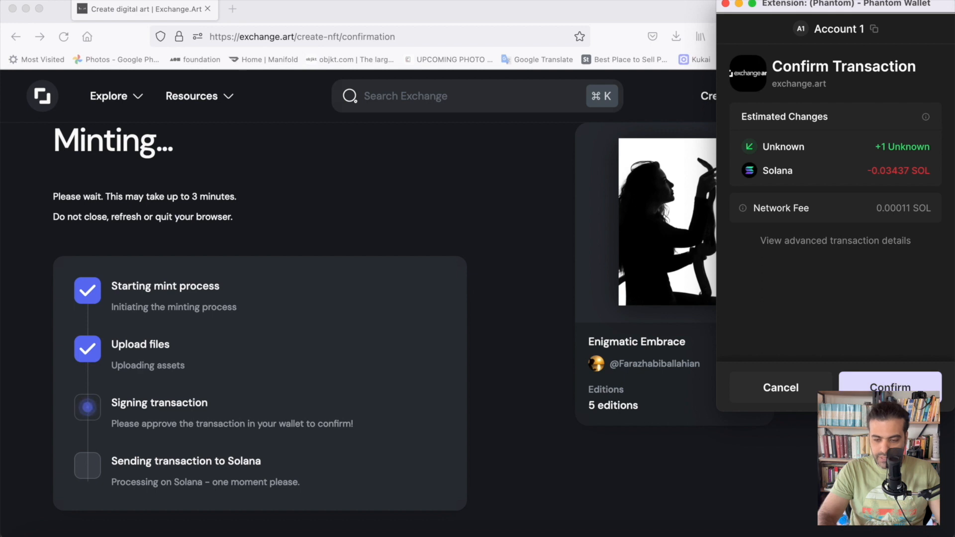
{"action": "left_click", "coordinate": [890, 387]}
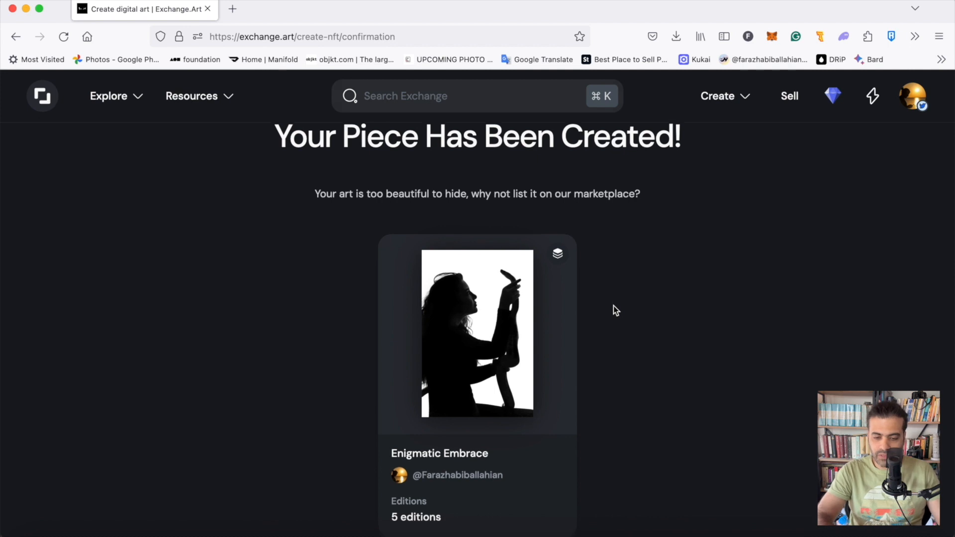
{"action": "scroll", "coordinate": [613, 309], "scroll_direction": "down", "scroll_amount": 4}
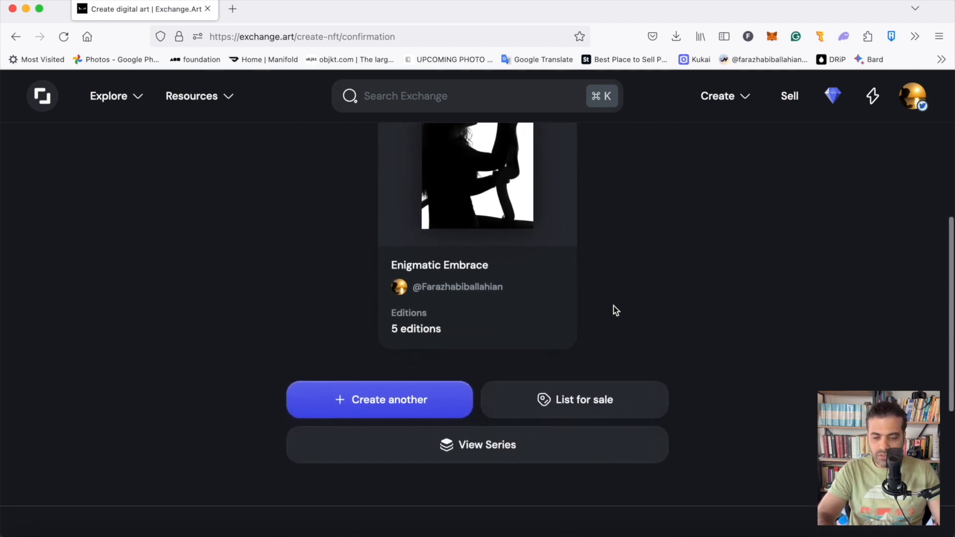
{"action": "scroll", "coordinate": [613, 309], "scroll_direction": "up", "scroll_amount": 3}
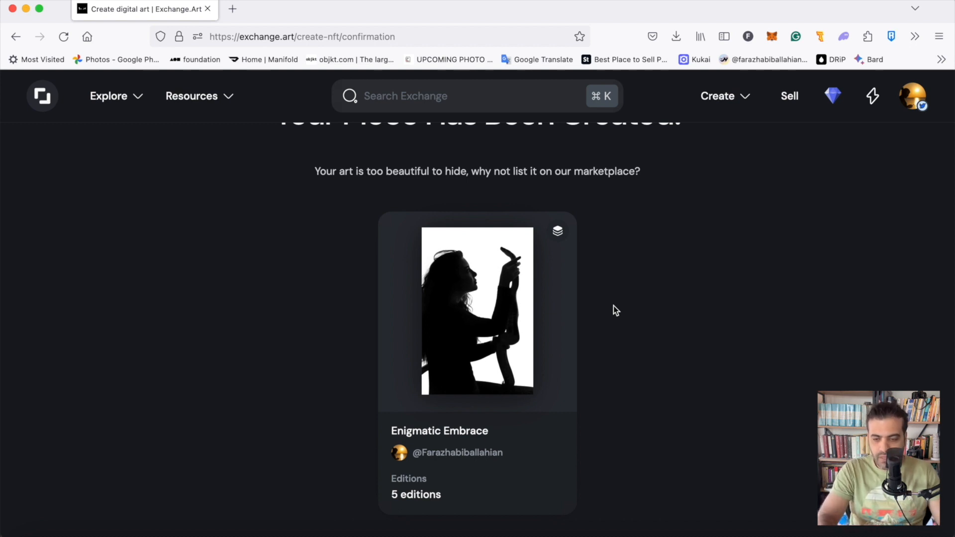
{"action": "scroll", "coordinate": [651, 401], "scroll_direction": "down", "scroll_amount": 5}
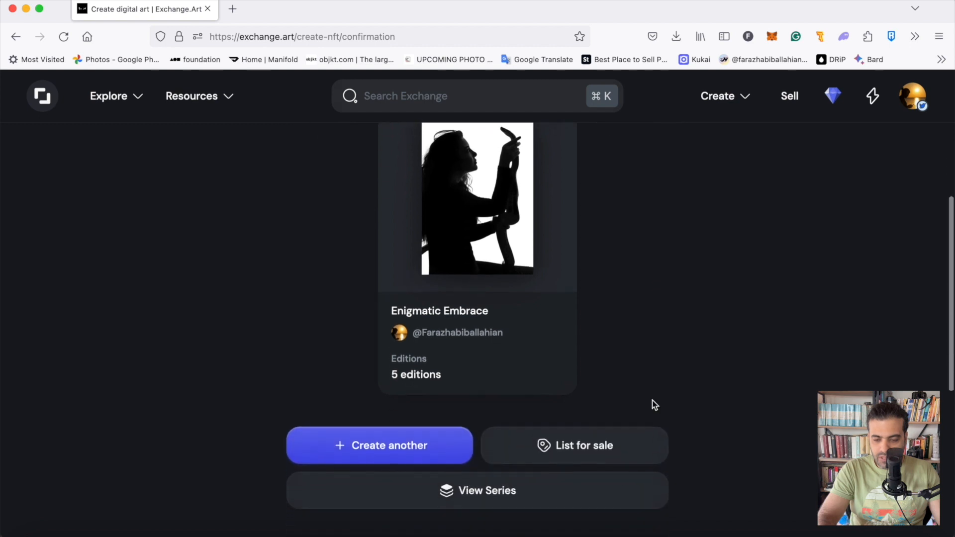
Start listing the minted "Enigmatic Embrace" editions for sale and choose SOL as the sale coin.
{"action": "scroll", "coordinate": [652, 401], "scroll_direction": "down", "scroll_amount": 4}
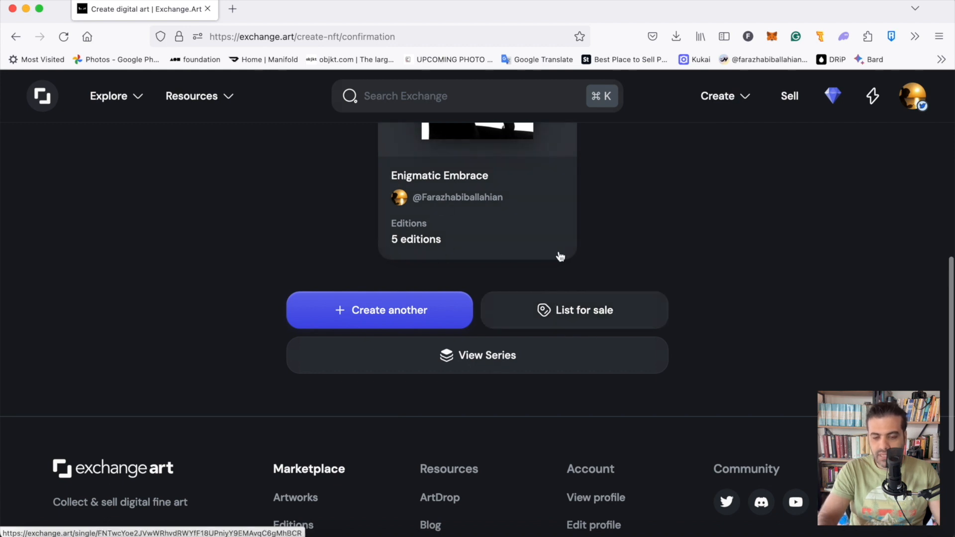
{"action": "left_click", "coordinate": [560, 309]}
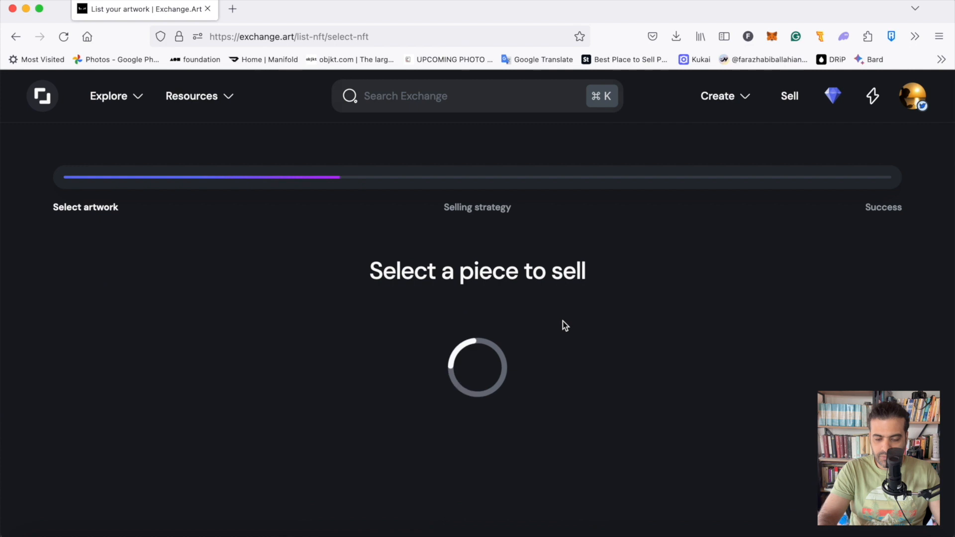
{"action": "scroll", "coordinate": [552, 307], "scroll_direction": "down", "scroll_amount": 2}
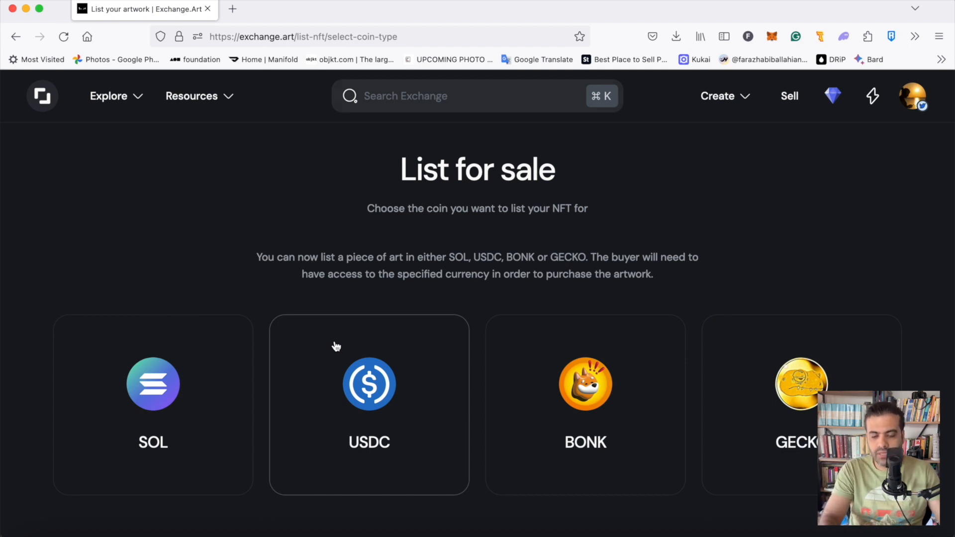
{"action": "left_click", "coordinate": [185, 378]}
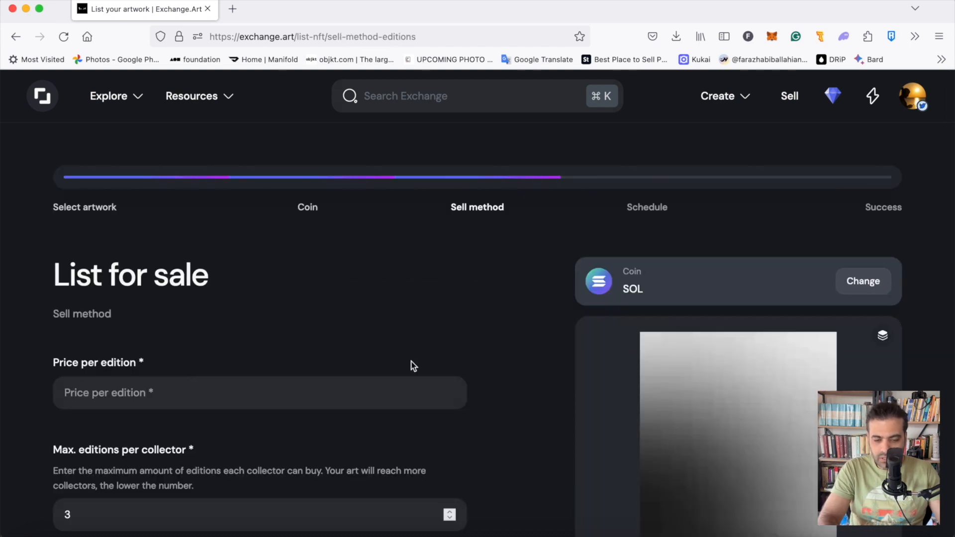
Set the price per edition to 0.1 SOL and the maximum editions per collector to 5, and continue to the schedule.
{"action": "scroll", "coordinate": [410, 366], "scroll_direction": "down", "scroll_amount": 3}
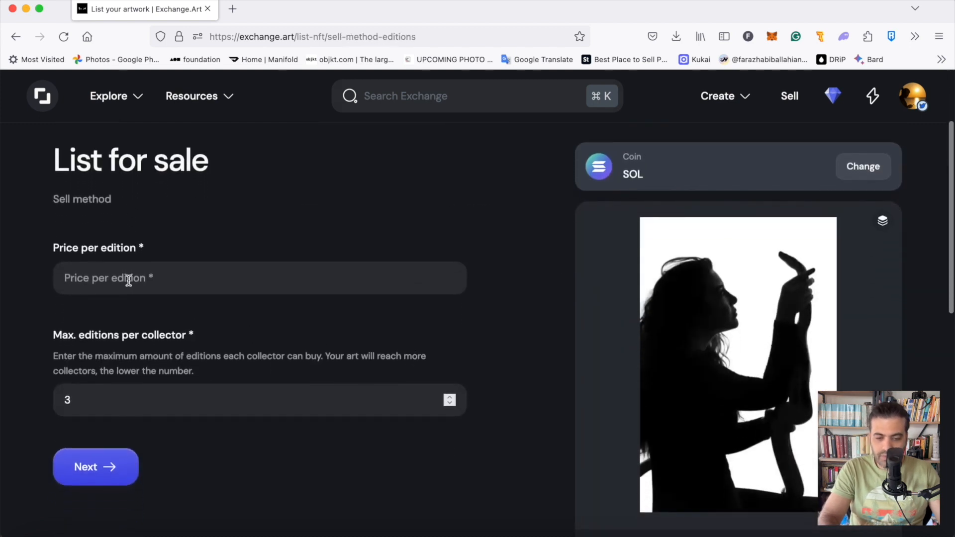
{"action": "left_click", "coordinate": [108, 282]}
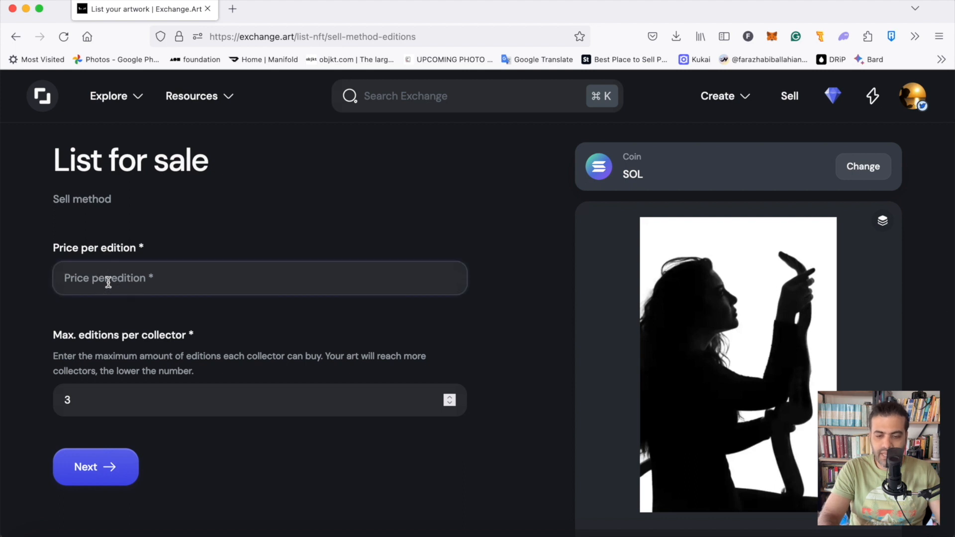
{"action": "type", "text": "0.1"}
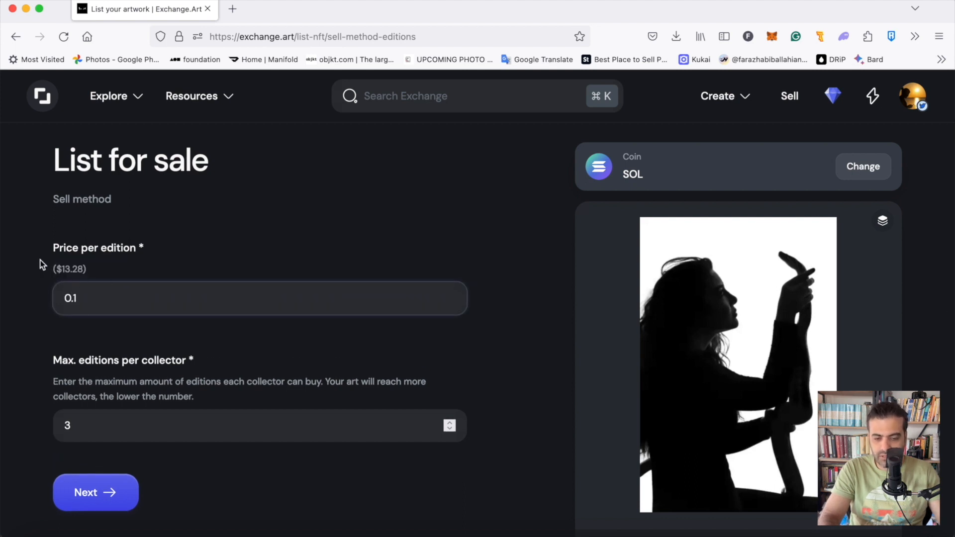
{"action": "double_click", "coordinate": [130, 433]}
{"action": "type", "text": "5"}
{"action": "left_click", "coordinate": [266, 516]}
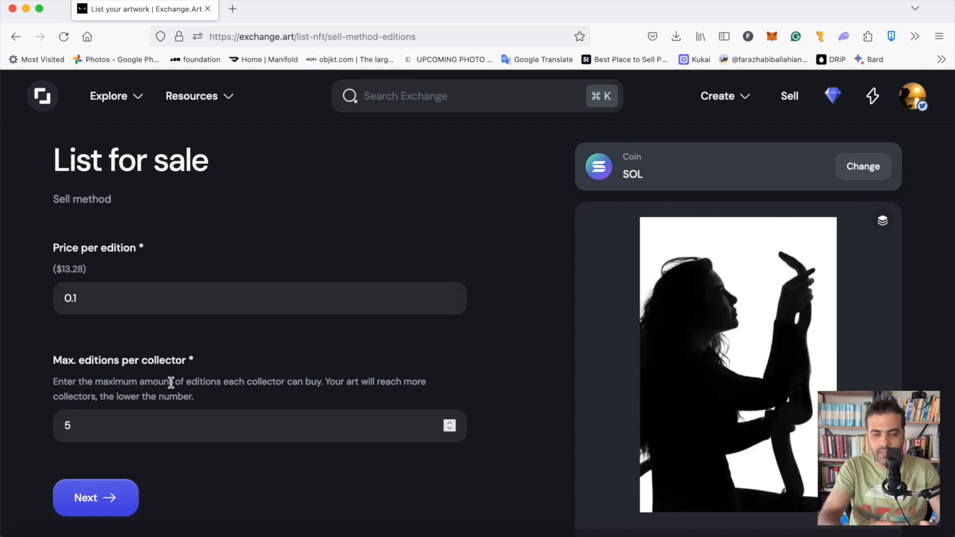
{"action": "scroll", "coordinate": [211, 464], "scroll_direction": "down", "scroll_amount": 3}
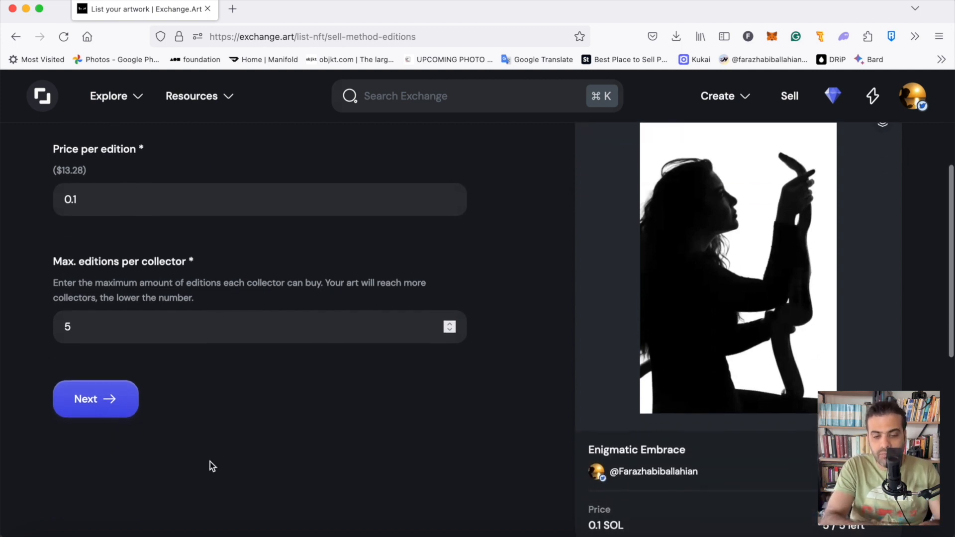
{"action": "scroll", "coordinate": [210, 461], "scroll_direction": "down", "scroll_amount": 1}
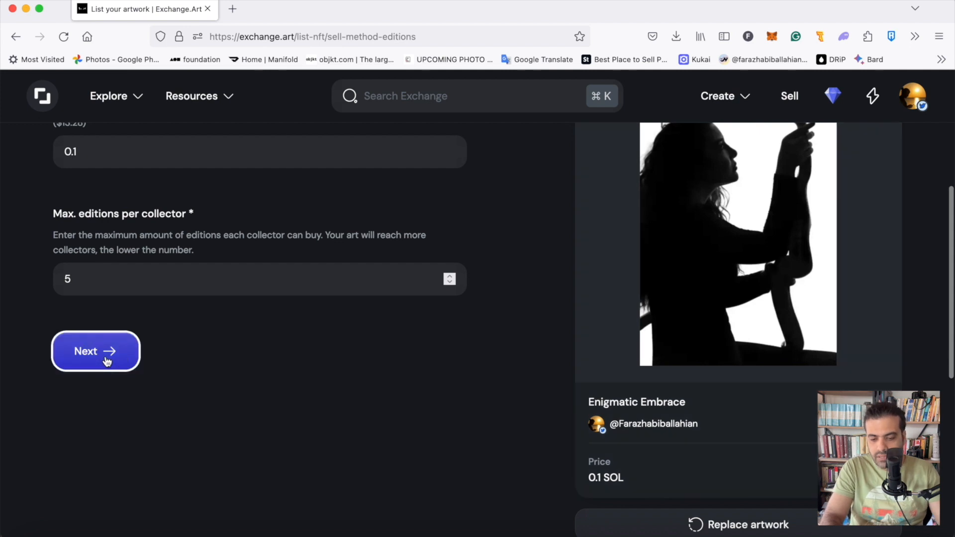
{"action": "left_click", "coordinate": [106, 357]}
Schedule the public sale to start immediately without a presale and try to list the editions for sale.
{"action": "scroll", "coordinate": [315, 323], "scroll_direction": "down", "scroll_amount": 2}
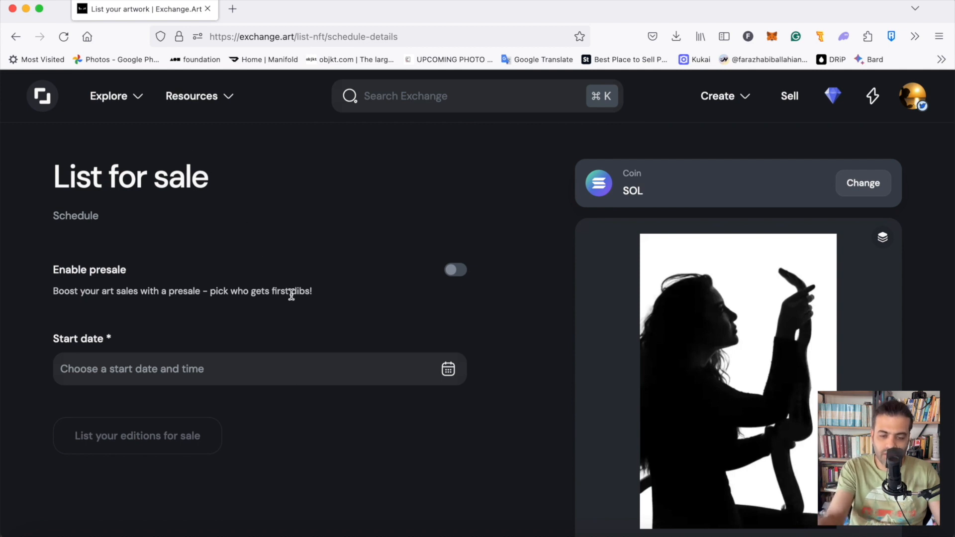
{"action": "left_click", "coordinate": [305, 378]}
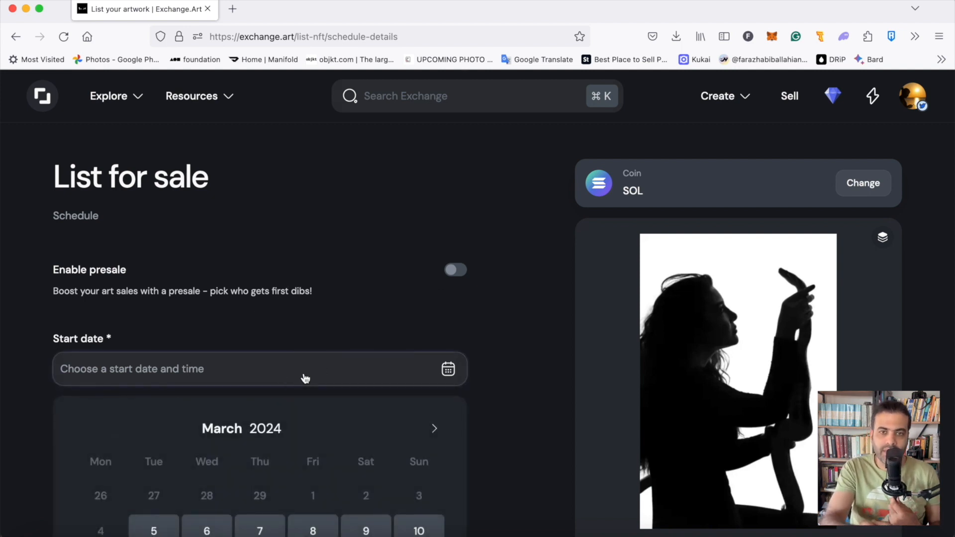
{"action": "scroll", "coordinate": [305, 377], "scroll_direction": "down", "scroll_amount": 6}
{"action": "scroll", "coordinate": [320, 505], "scroll_direction": "down", "scroll_amount": 3}
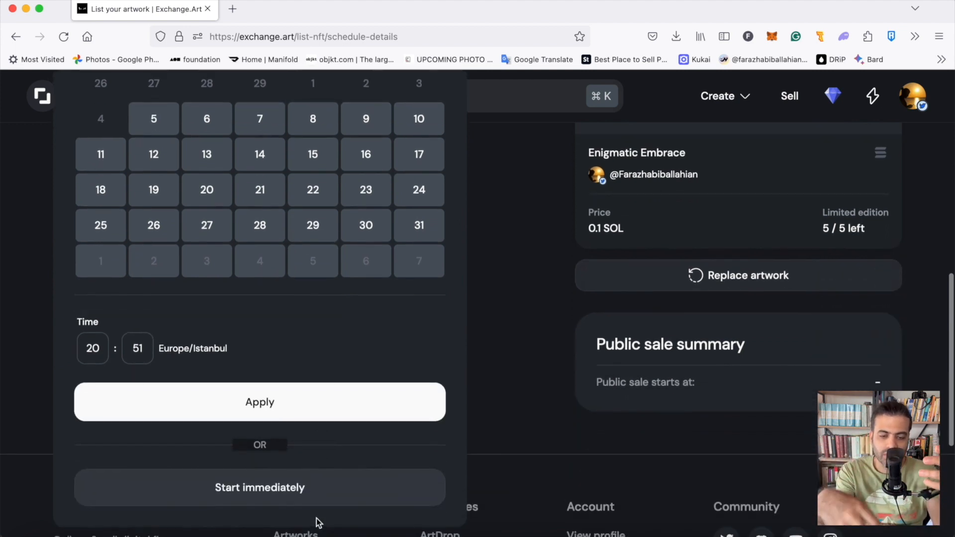
{"action": "left_click", "coordinate": [265, 503]}
{"action": "scroll", "coordinate": [282, 378], "scroll_direction": "up", "scroll_amount": 2}
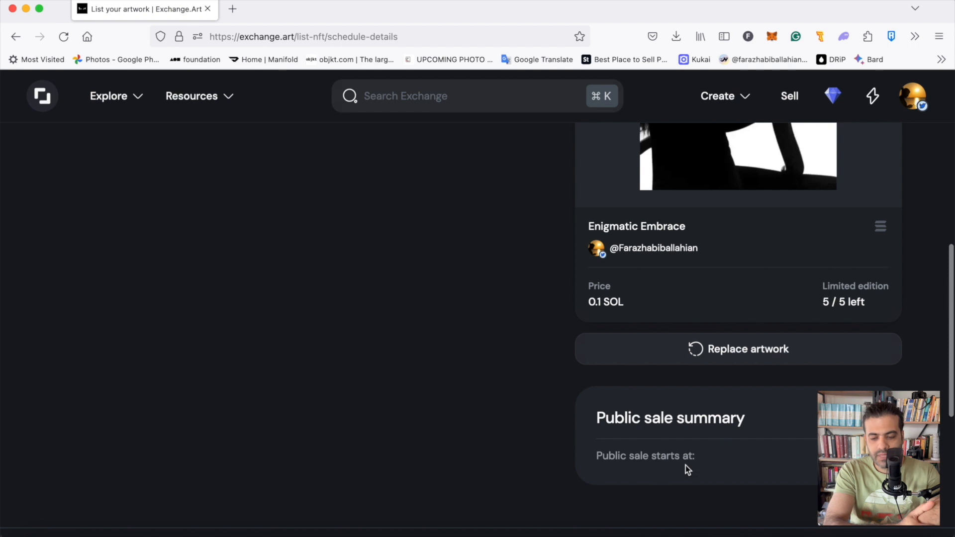
{"action": "scroll", "coordinate": [512, 348], "scroll_direction": "up", "scroll_amount": 4}
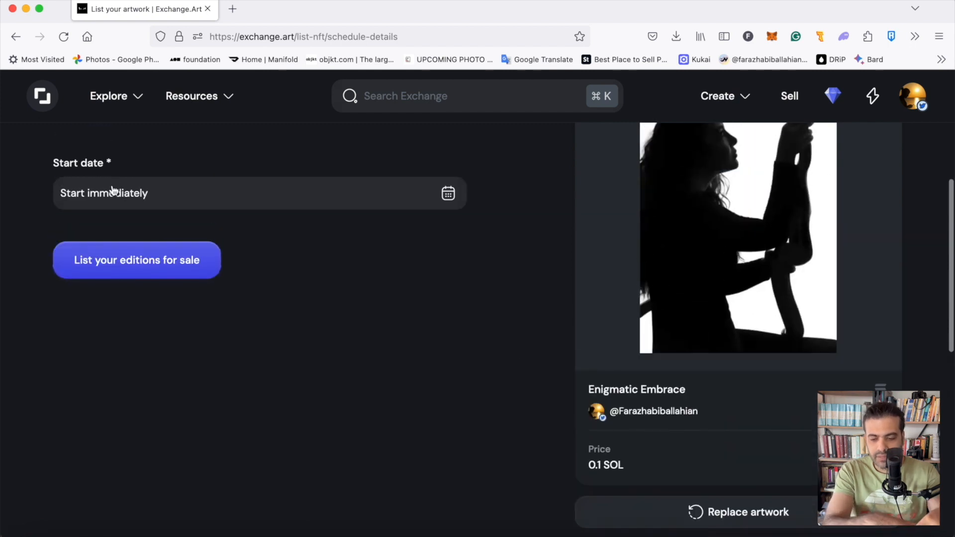
{"action": "scroll", "coordinate": [226, 266], "scroll_direction": "up", "scroll_amount": 2}
{"action": "scroll", "coordinate": [139, 276], "scroll_direction": "up", "scroll_amount": 4}
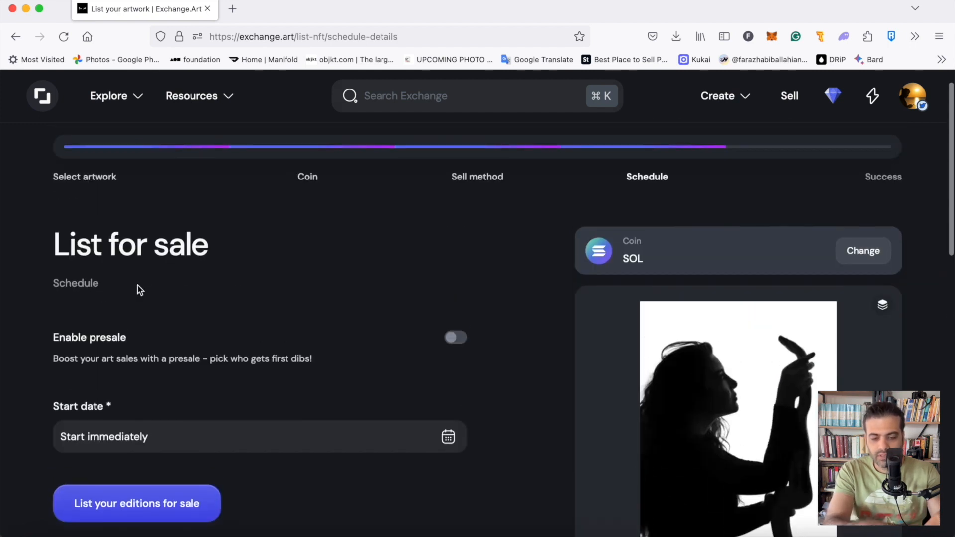
{"action": "left_click", "coordinate": [162, 497]}
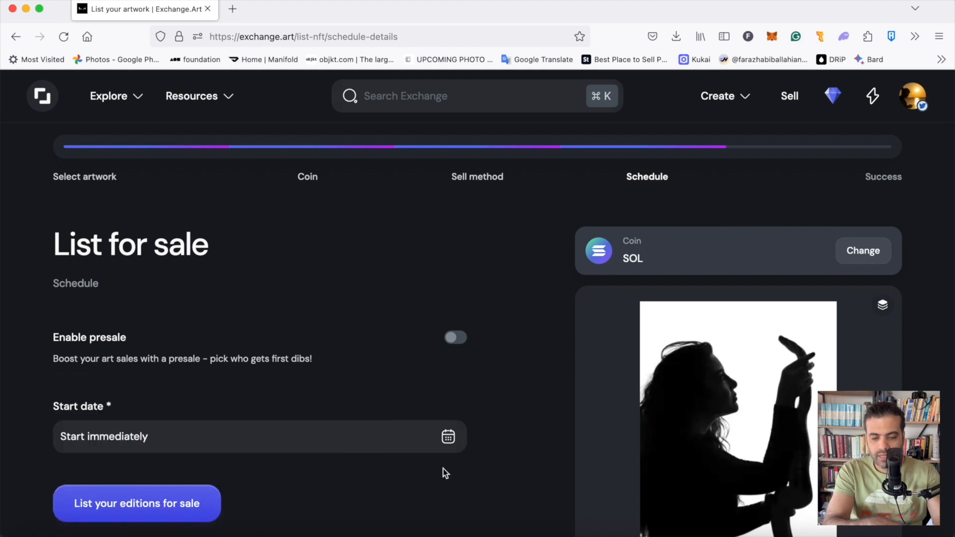
Set up a token swap from USDC to Solana in the Phantom wallet.
{"action": "left_click", "coordinate": [843, 36]}
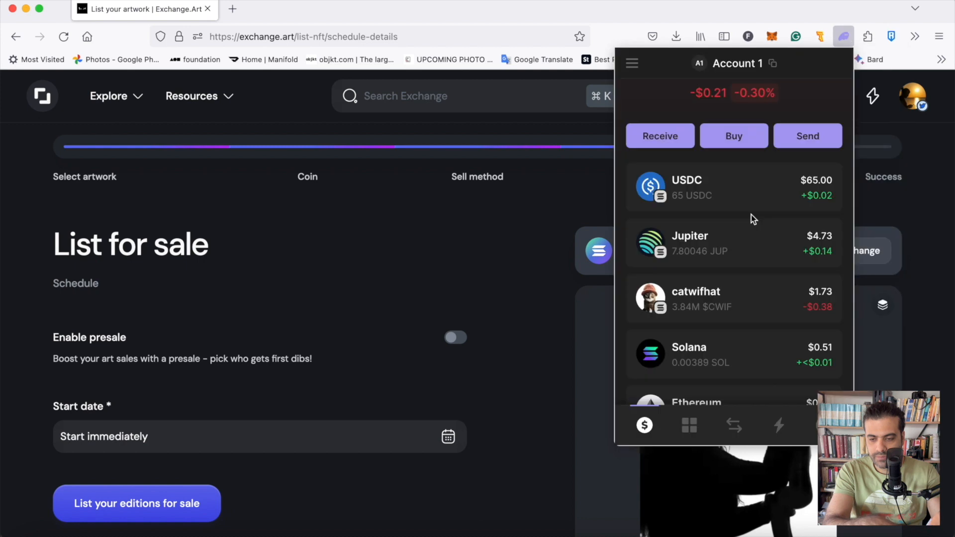
{"action": "left_click", "coordinate": [733, 426]}
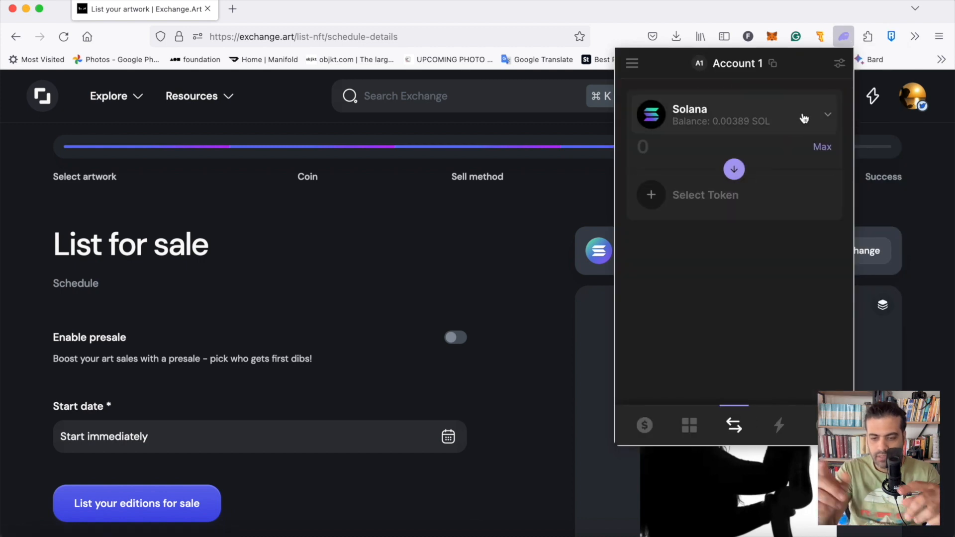
{"action": "left_click", "coordinate": [824, 114]}
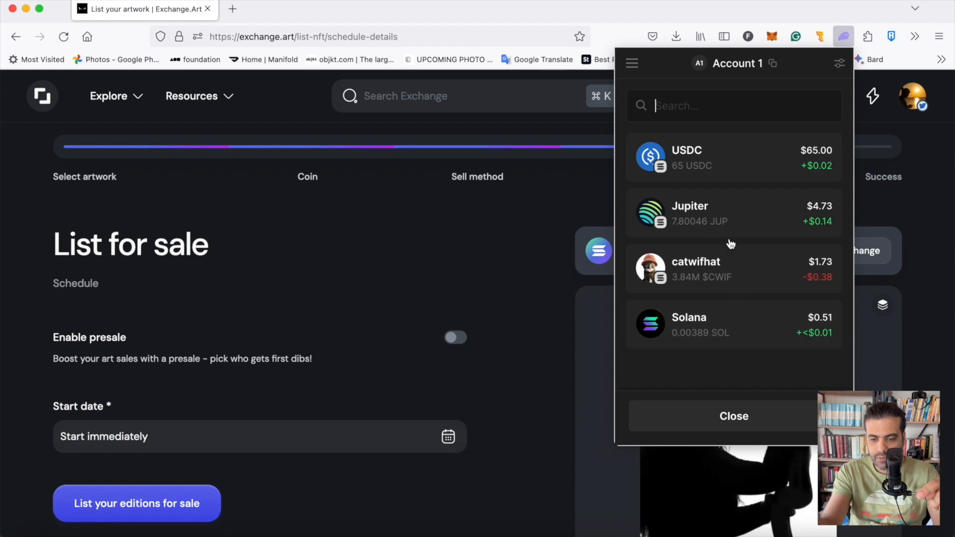
{"action": "left_click", "coordinate": [725, 164]}
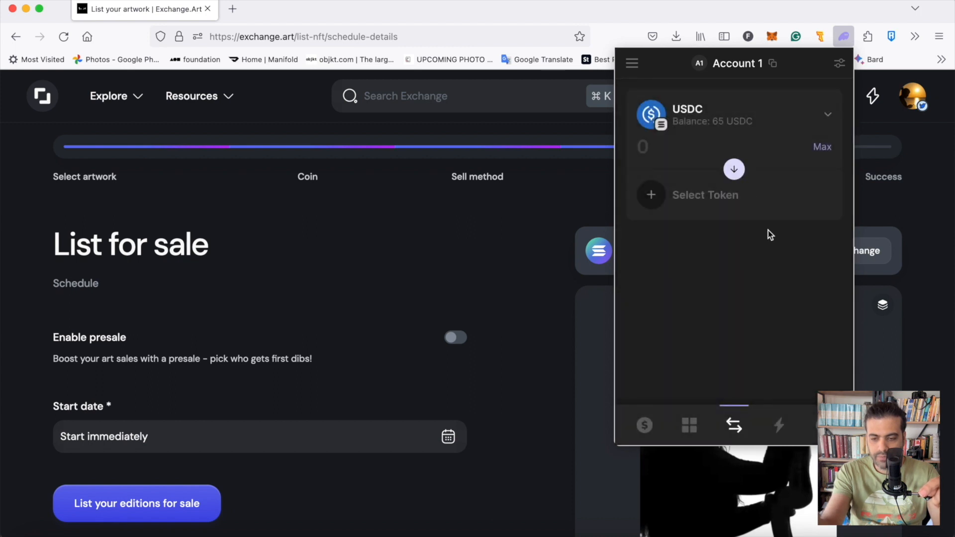
{"action": "left_click", "coordinate": [729, 197]}
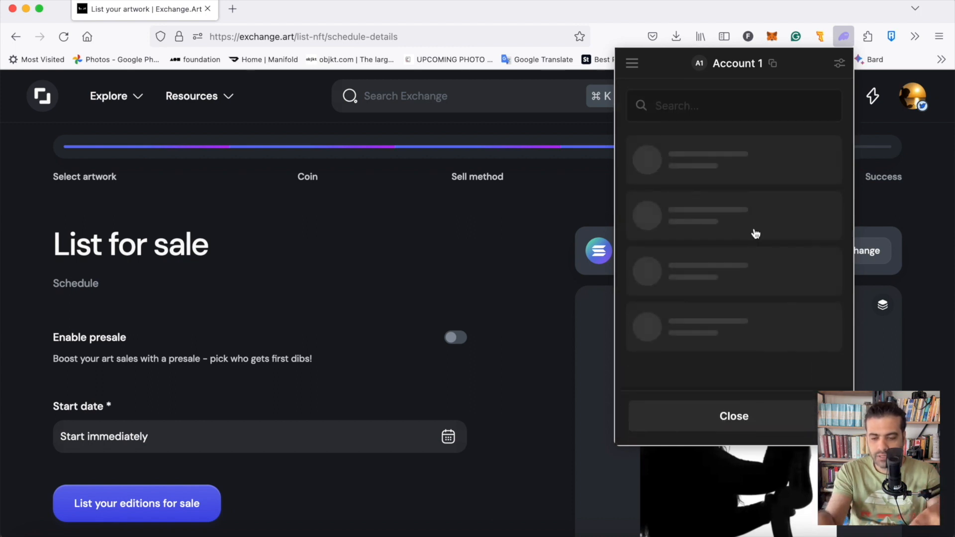
{"action": "left_click", "coordinate": [722, 179]}
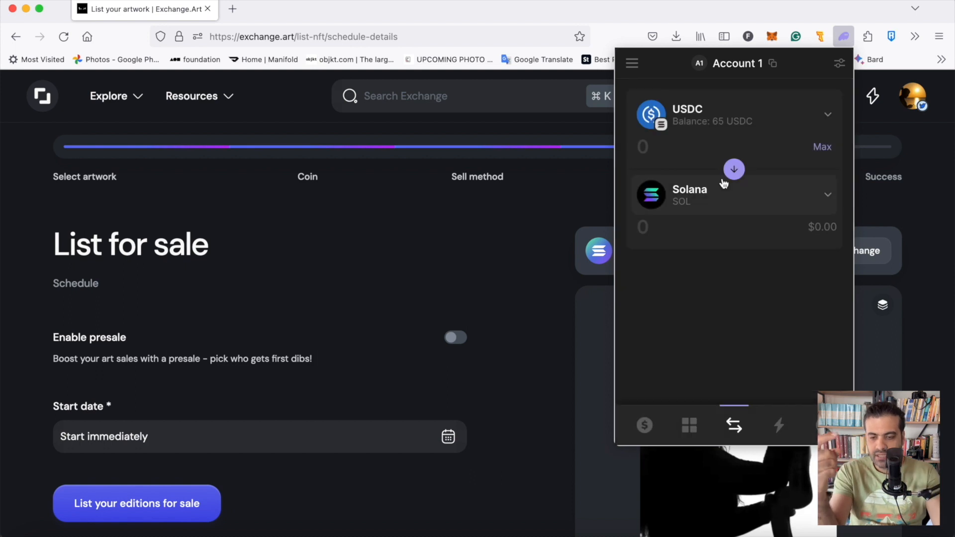
Swap 5 USDC for SOL after reviewing the order, and close the wallet.
{"action": "left_click", "coordinate": [665, 147]}
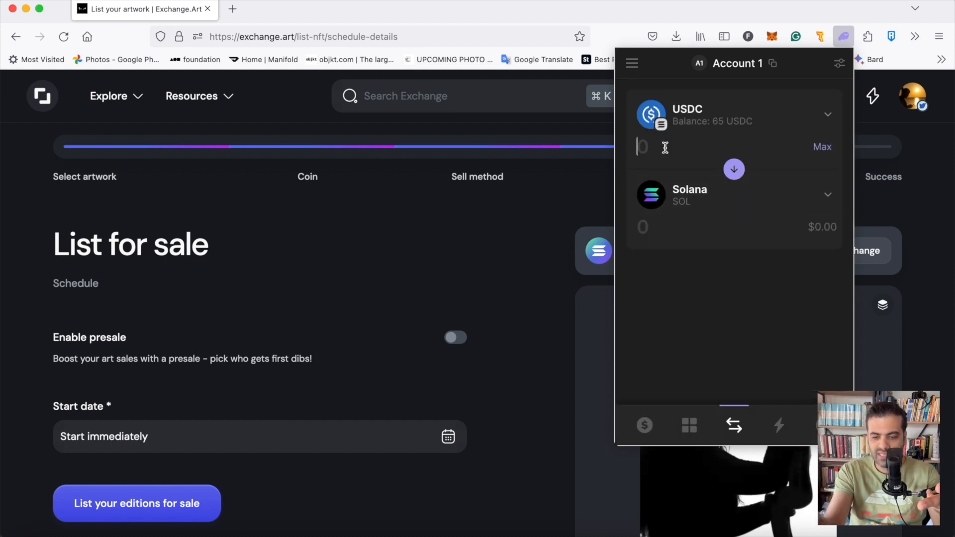
{"action": "type", "text": "5"}
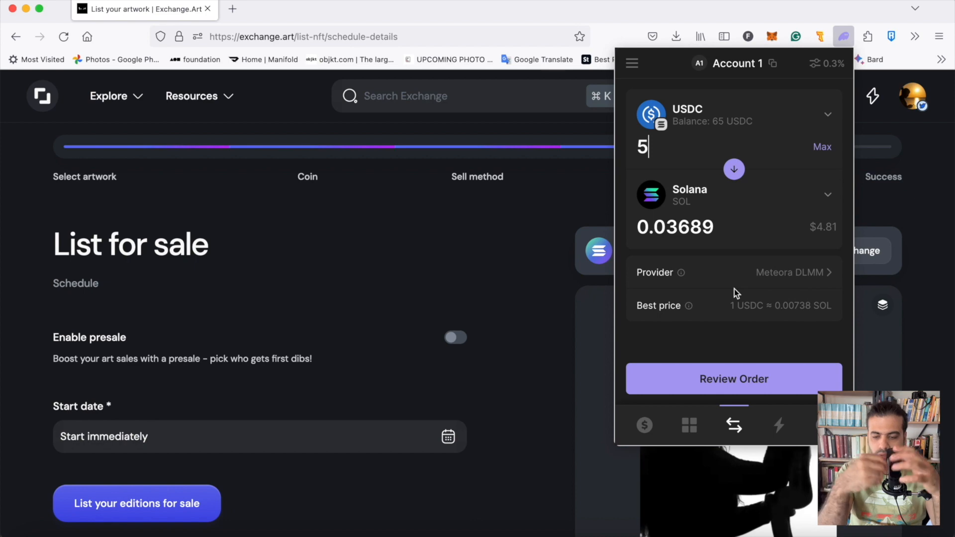
{"action": "left_click", "coordinate": [744, 376]}
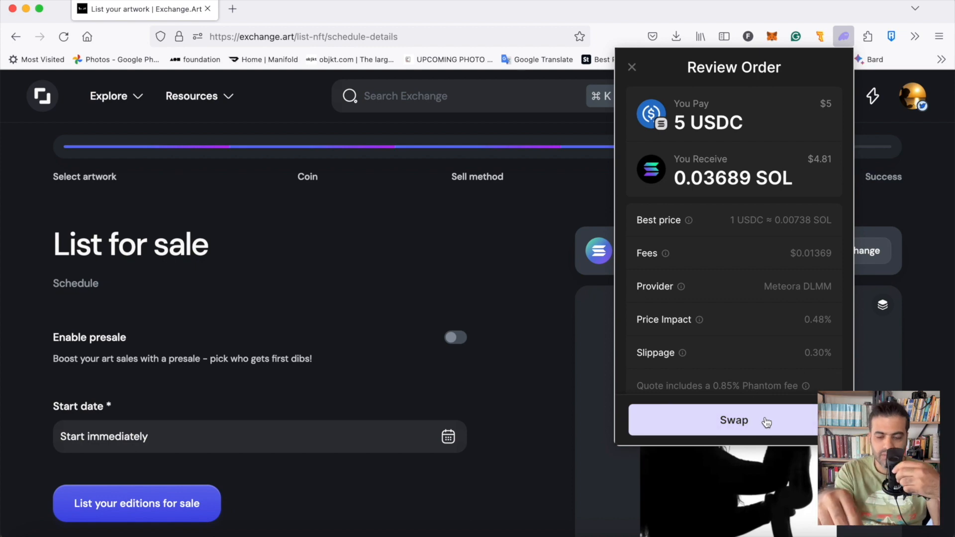
{"action": "left_click", "coordinate": [766, 422]}
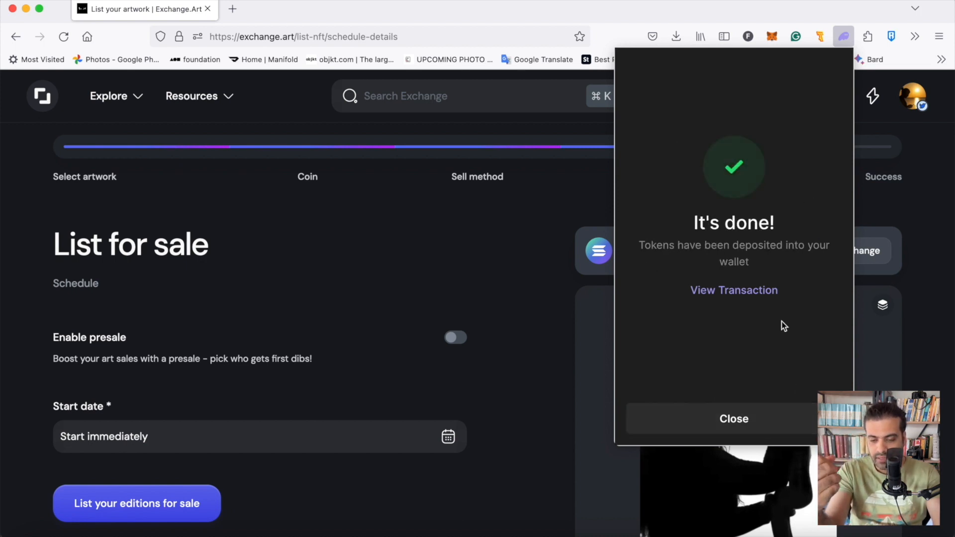
{"action": "left_click", "coordinate": [763, 422]}
{"action": "left_click", "coordinate": [509, 353]}
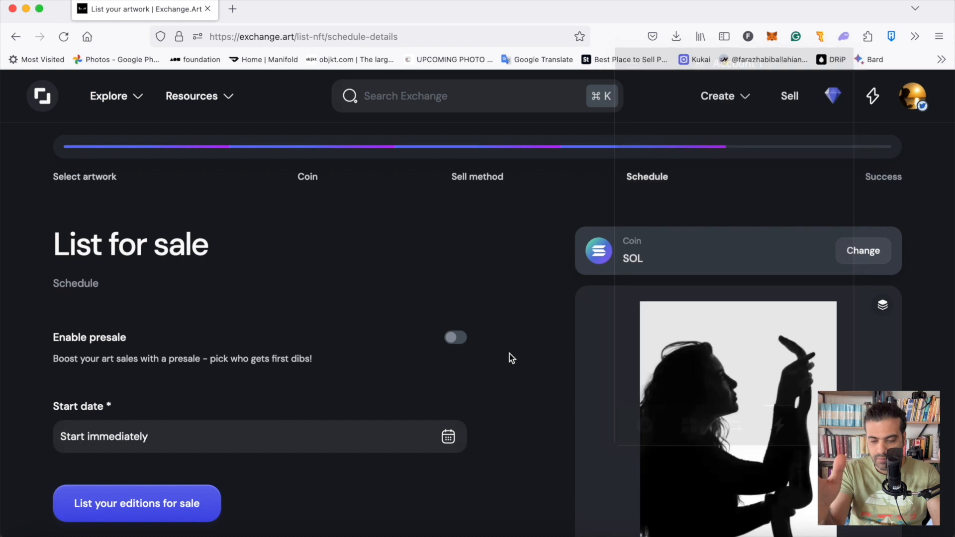
List the editions for sale and approve both listing transactions in the Phantom wallet.
{"action": "scroll", "coordinate": [629, 308], "scroll_direction": "down", "scroll_amount": 4}
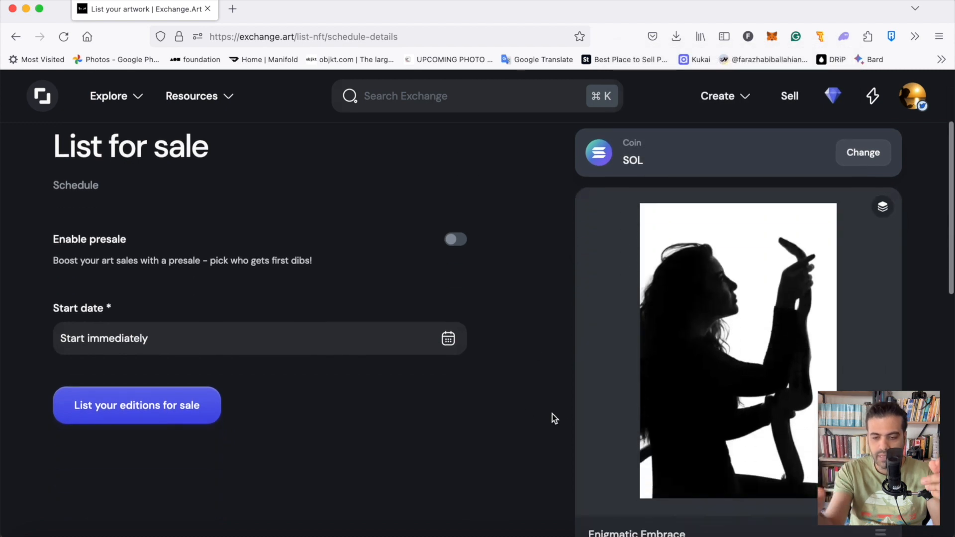
{"action": "scroll", "coordinate": [646, 228], "scroll_direction": "down", "scroll_amount": 3}
{"action": "left_click", "coordinate": [171, 338]}
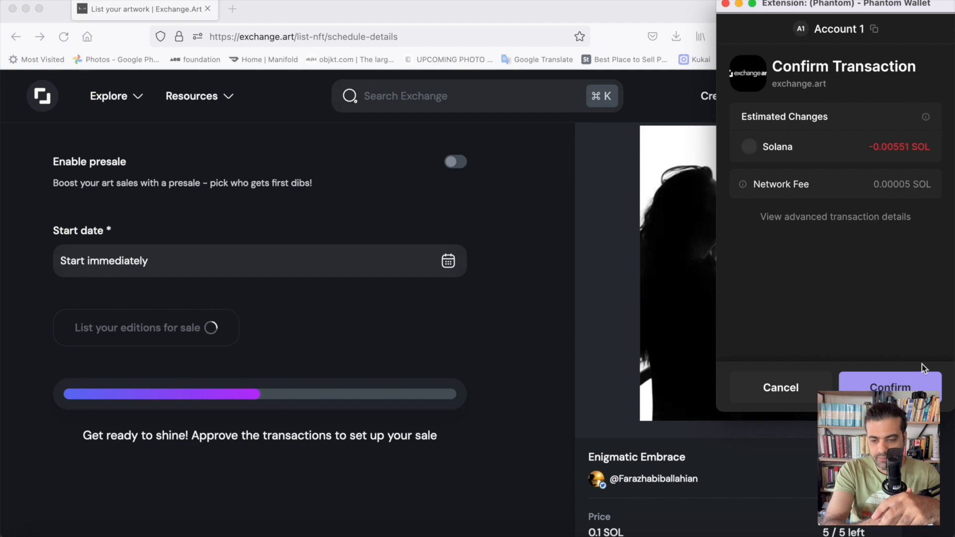
{"action": "left_click", "coordinate": [890, 397]}
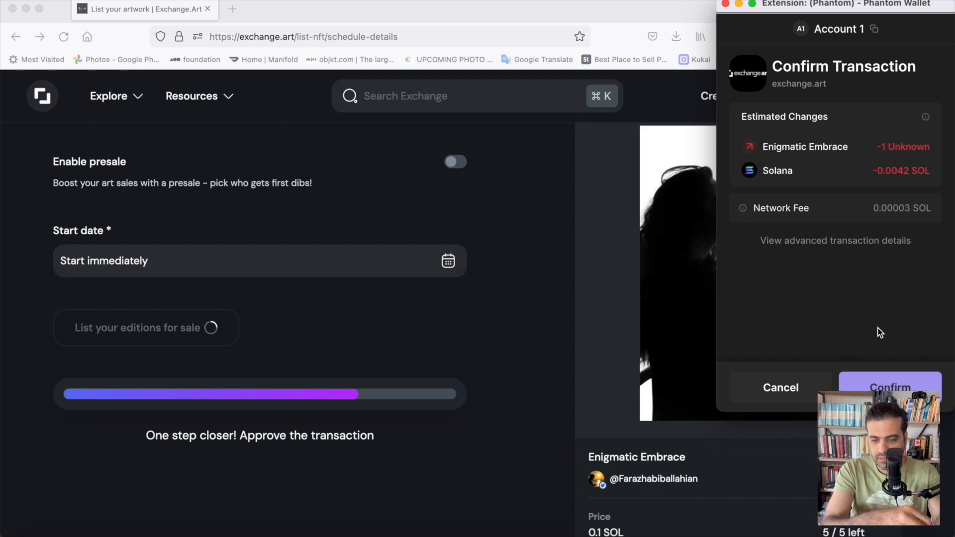
{"action": "left_click", "coordinate": [912, 387]}
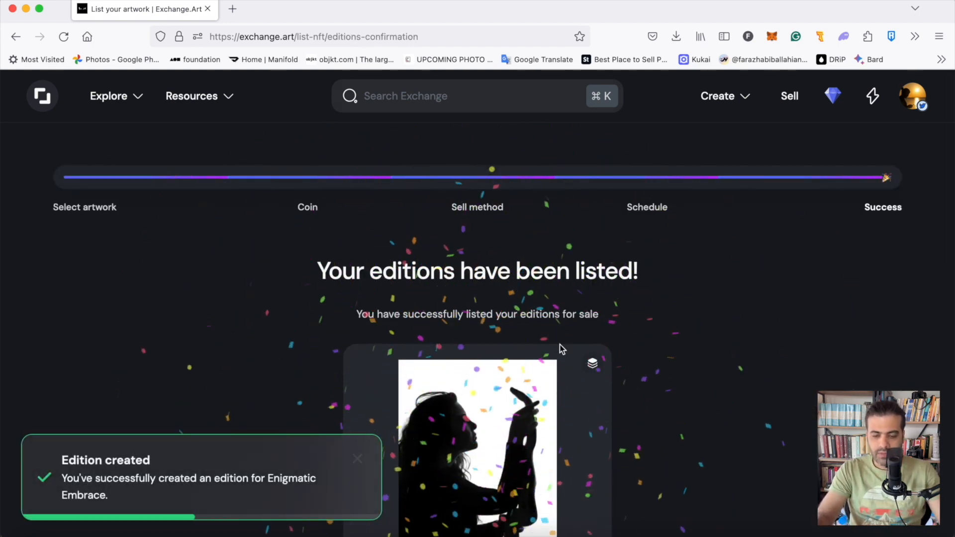
Review the listed edition's summary and open the "Enigmatic Embrace" artwork page.
{"action": "scroll", "coordinate": [671, 288], "scroll_direction": "down", "scroll_amount": 5}
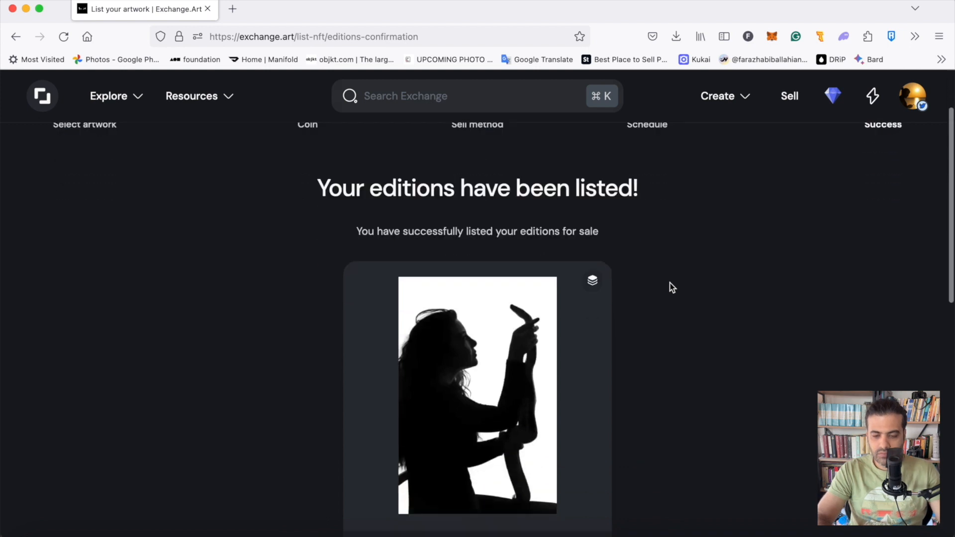
{"action": "scroll", "coordinate": [670, 286], "scroll_direction": "down", "scroll_amount": 3}
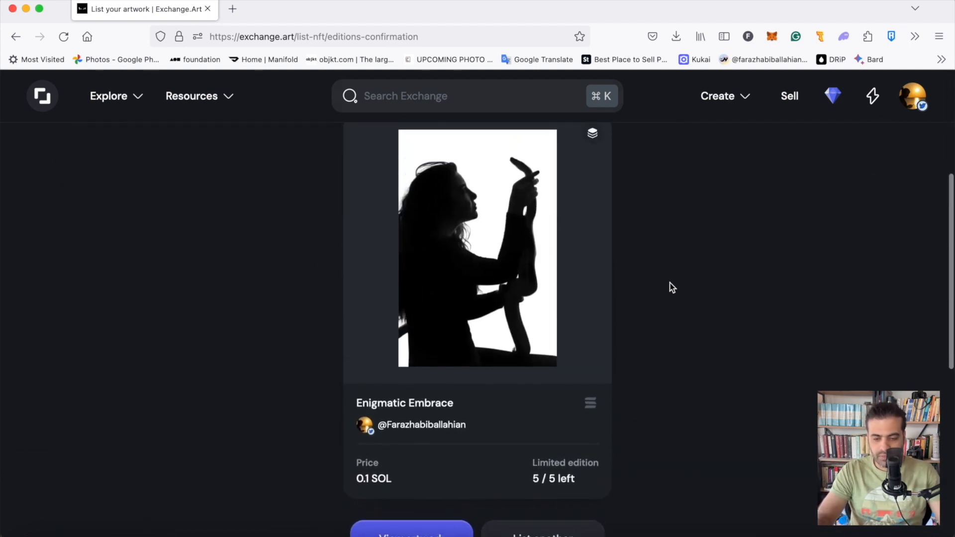
{"action": "left_click", "coordinate": [386, 444]}
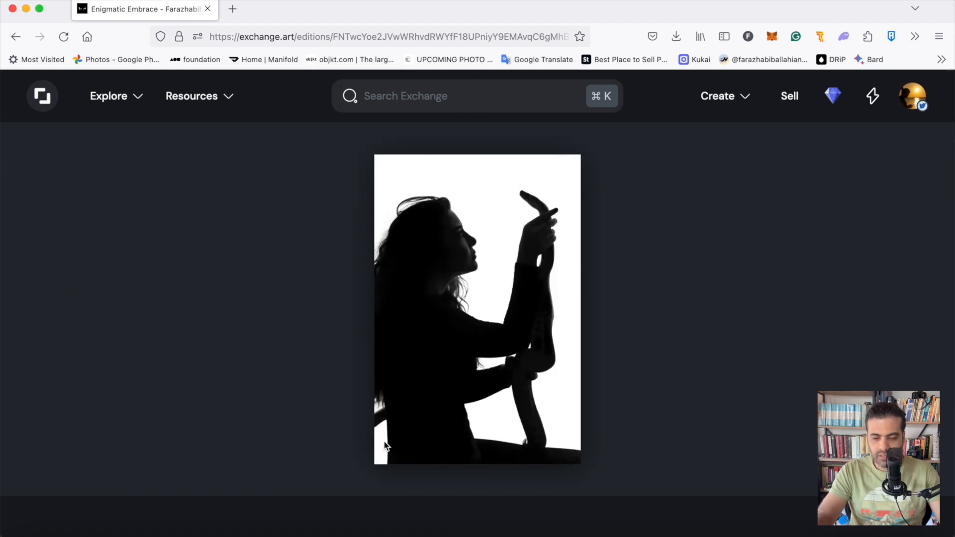
Examine the "Enigmatic Embrace" artwork page, including its image, price, remaining editions, description, sale options and secondary market section.
{"action": "scroll", "coordinate": [385, 445], "scroll_direction": "down", "scroll_amount": 3}
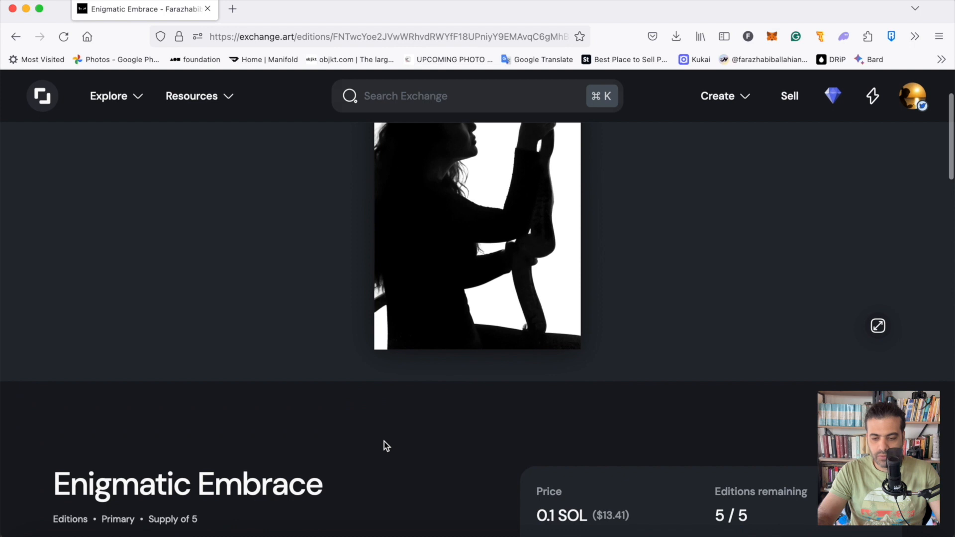
{"action": "scroll", "coordinate": [384, 441], "scroll_direction": "down", "scroll_amount": 5}
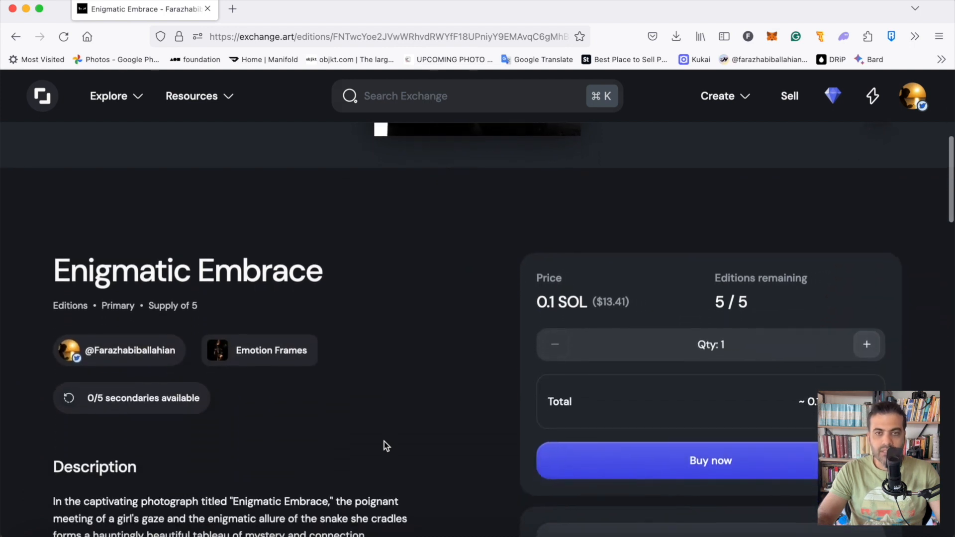
{"action": "scroll", "coordinate": [384, 440], "scroll_direction": "down", "scroll_amount": 3}
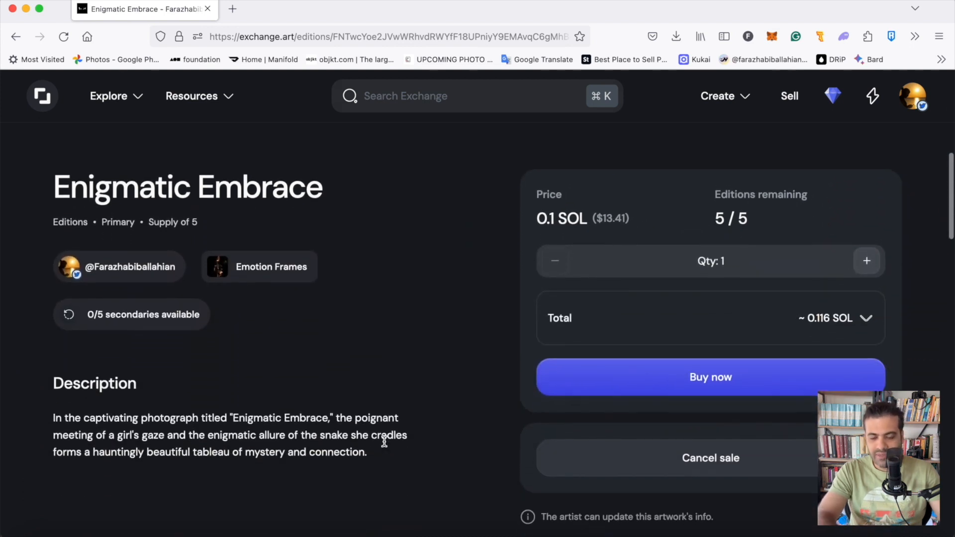
{"action": "scroll", "coordinate": [384, 441], "scroll_direction": "up", "scroll_amount": 1}
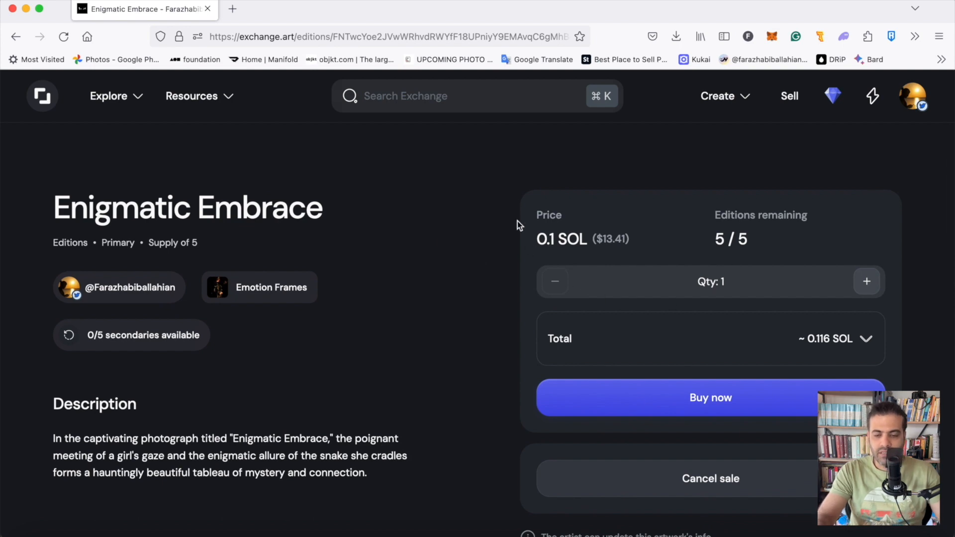
{"action": "scroll", "coordinate": [517, 221], "scroll_direction": "down", "scroll_amount": 4}
{"action": "scroll", "coordinate": [517, 221], "scroll_direction": "up", "scroll_amount": 15}
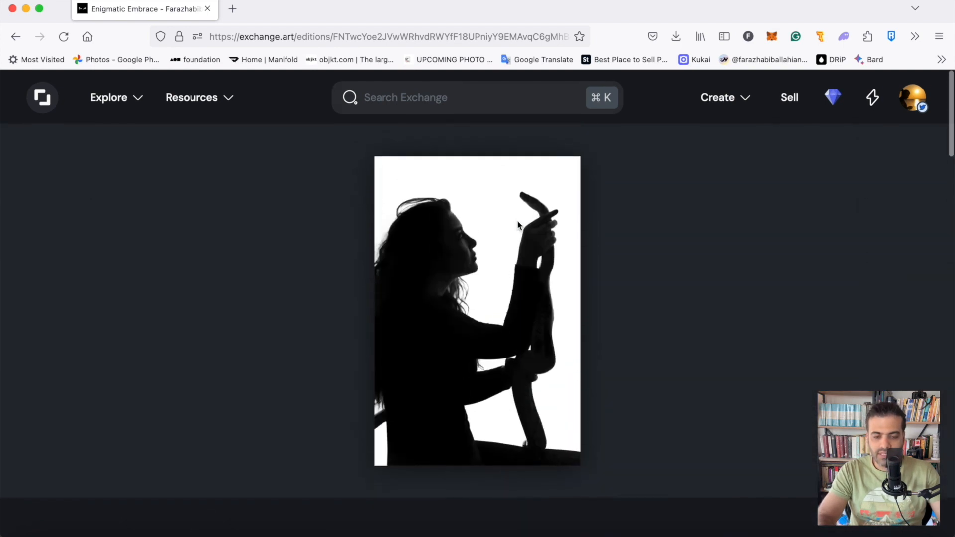
{"action": "scroll", "coordinate": [517, 225], "scroll_direction": "down", "scroll_amount": 12}
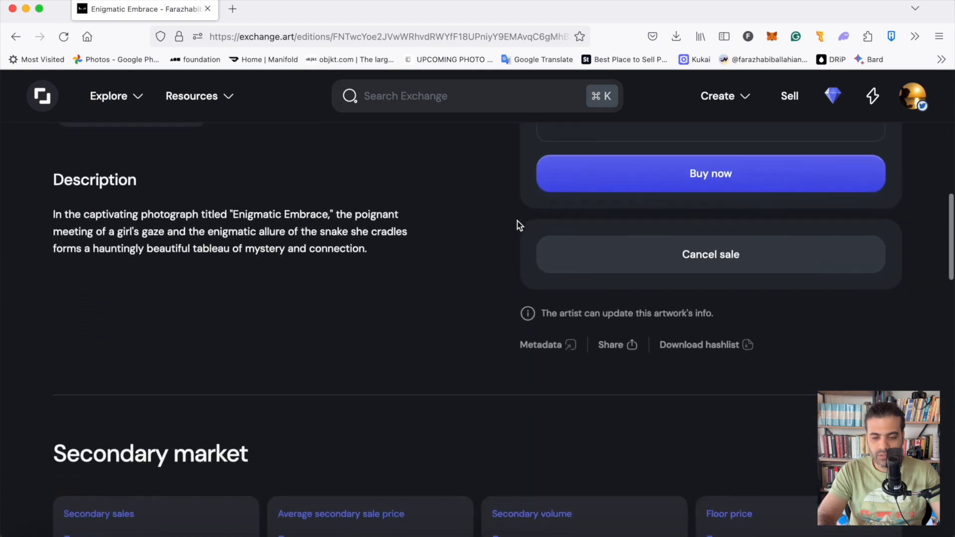
{"action": "scroll", "coordinate": [517, 220], "scroll_direction": "down", "scroll_amount": 4}
{"action": "scroll", "coordinate": [517, 221], "scroll_direction": "up", "scroll_amount": 15}
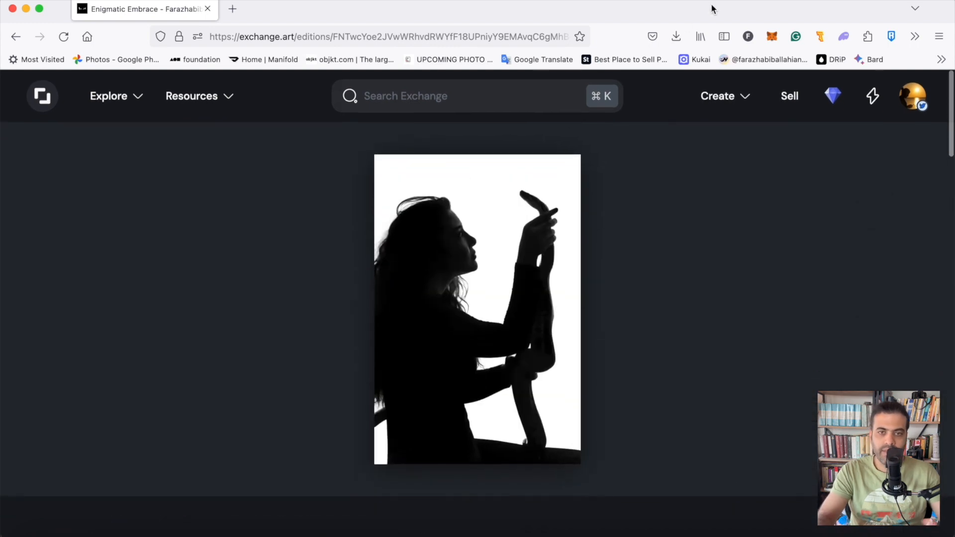